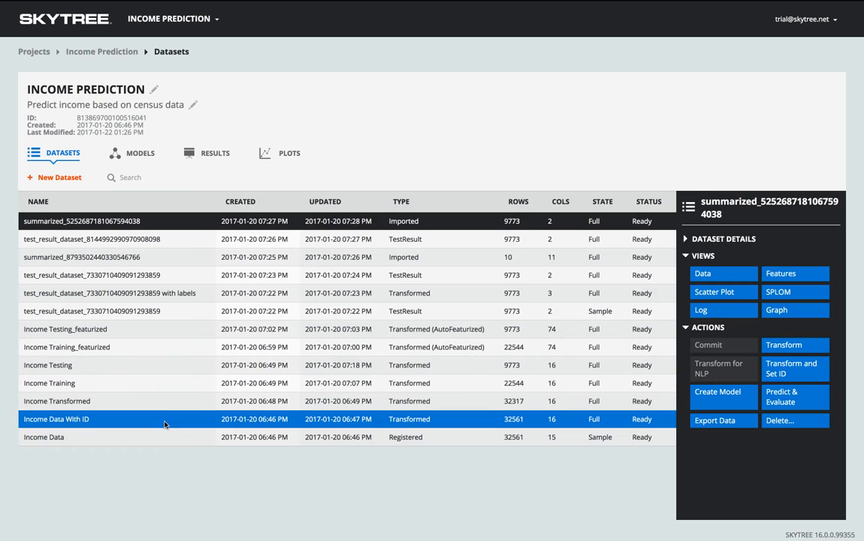
View the data of the Income Training dataset across all its columns, including yearly_income and ID.
left_click(178, 383)
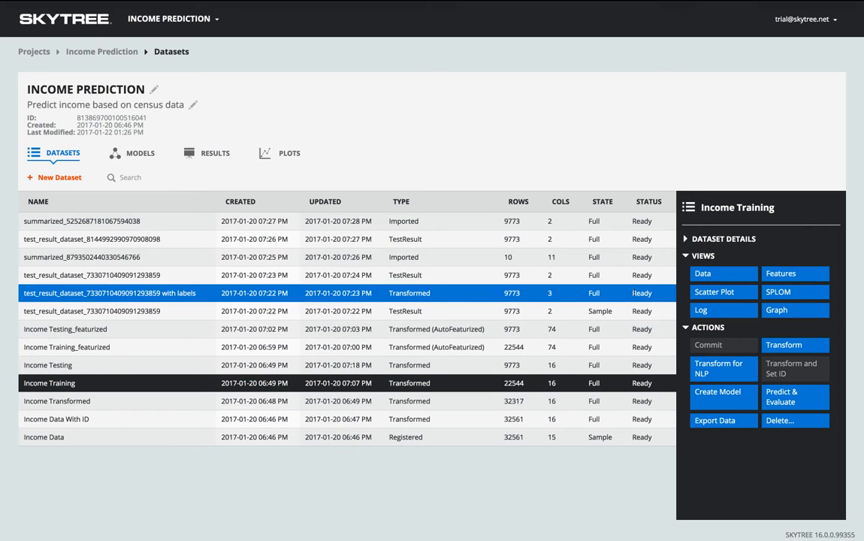
left_click(700, 275)
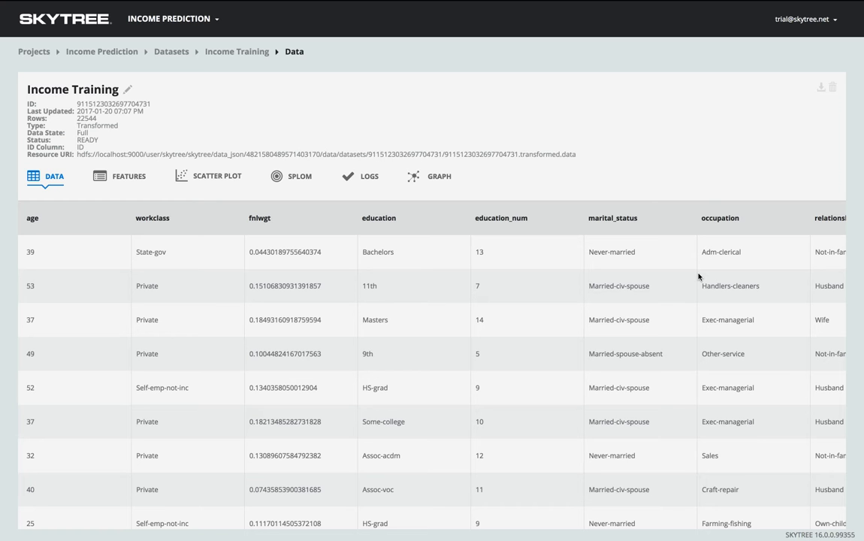
scroll(656, 213, "right", 10)
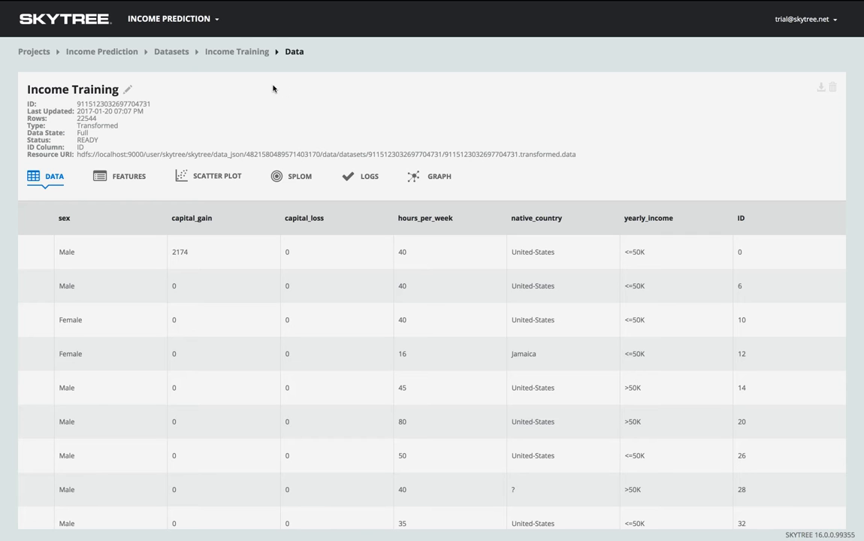
Examine the Income Training feature statistics and the distributions of education, marital_status, sex and yearly_income.
left_click(129, 177)
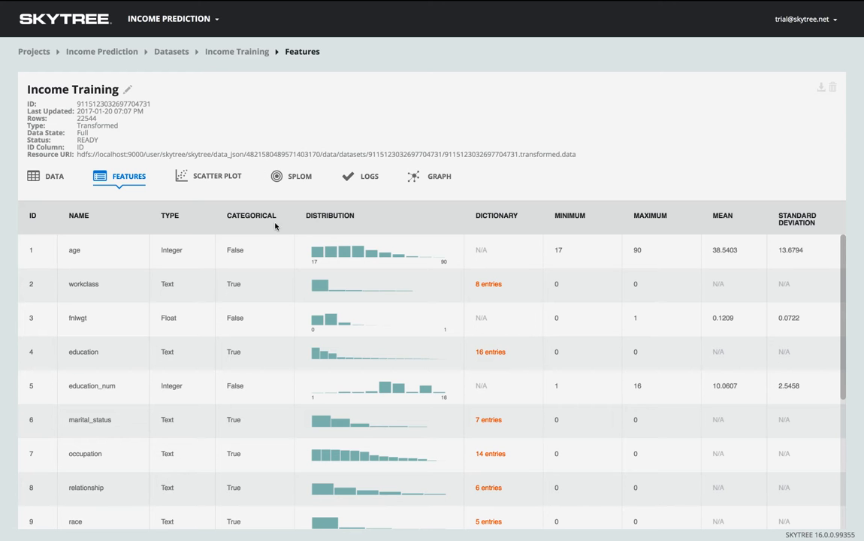
left_click(342, 357)
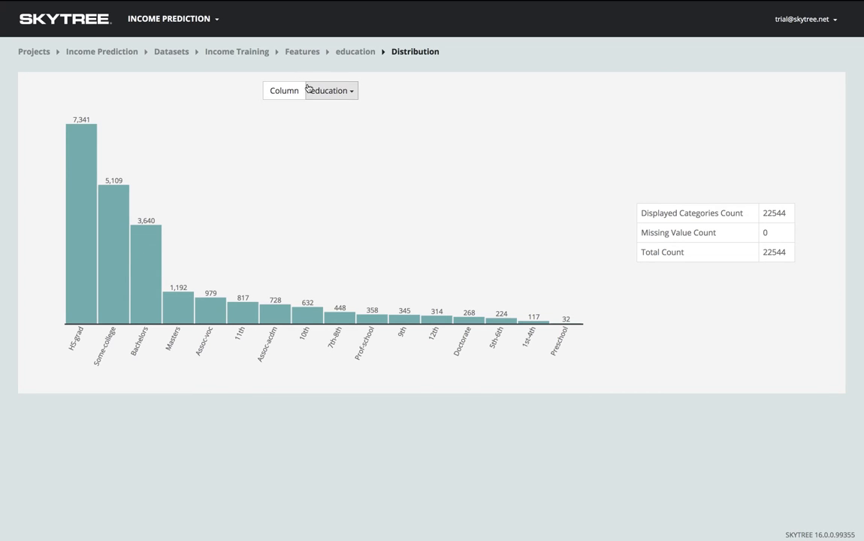
left_click(342, 91)
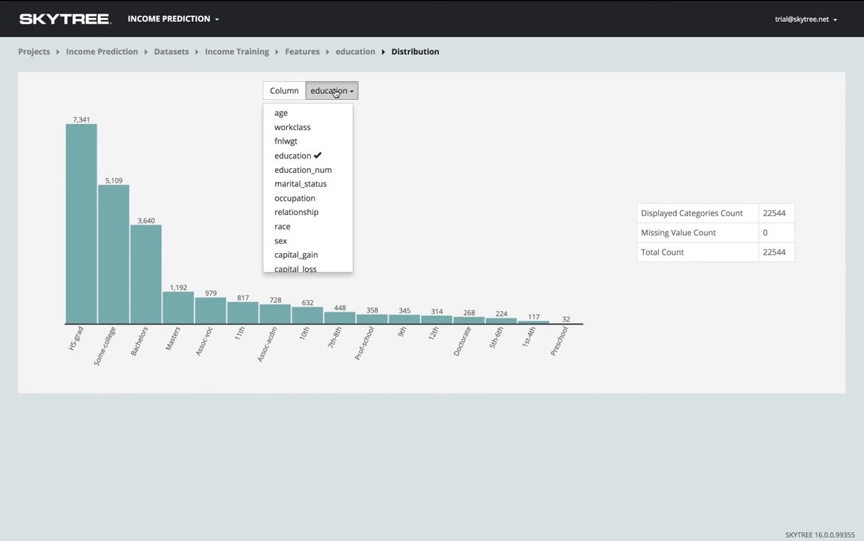
left_click(328, 188)
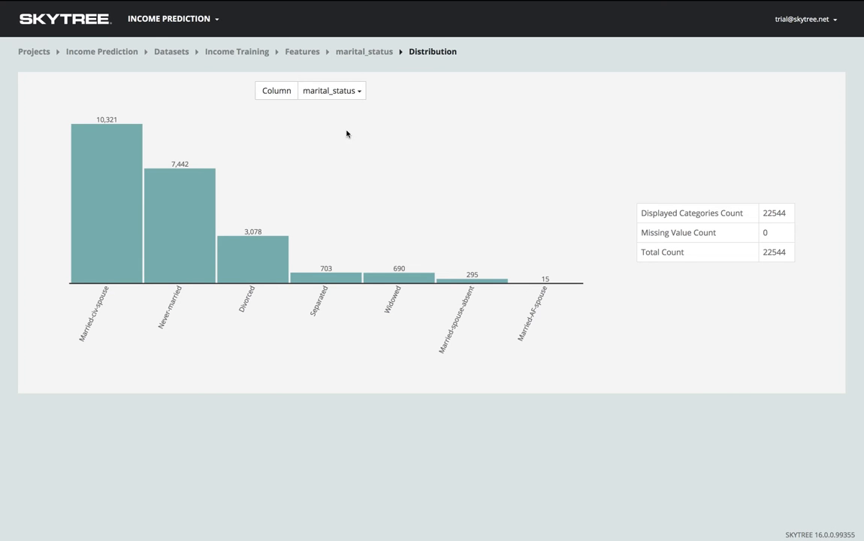
left_click(349, 91)
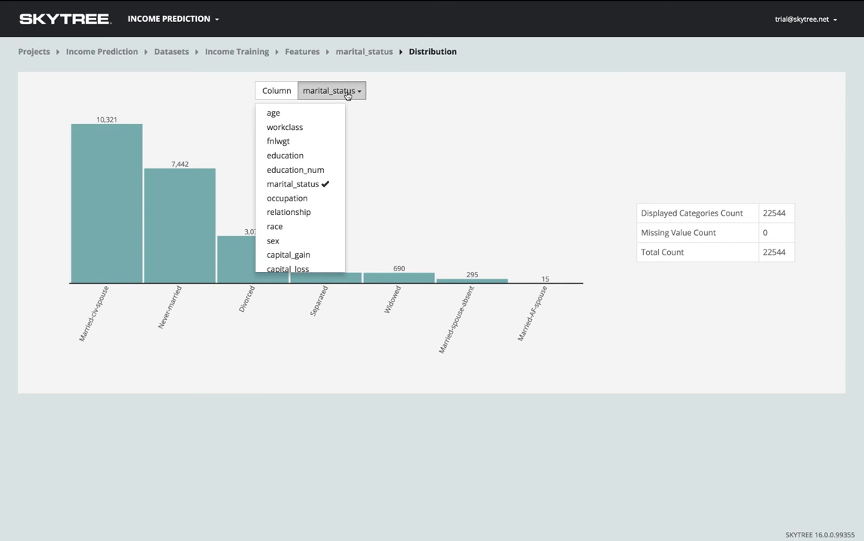
left_click(314, 240)
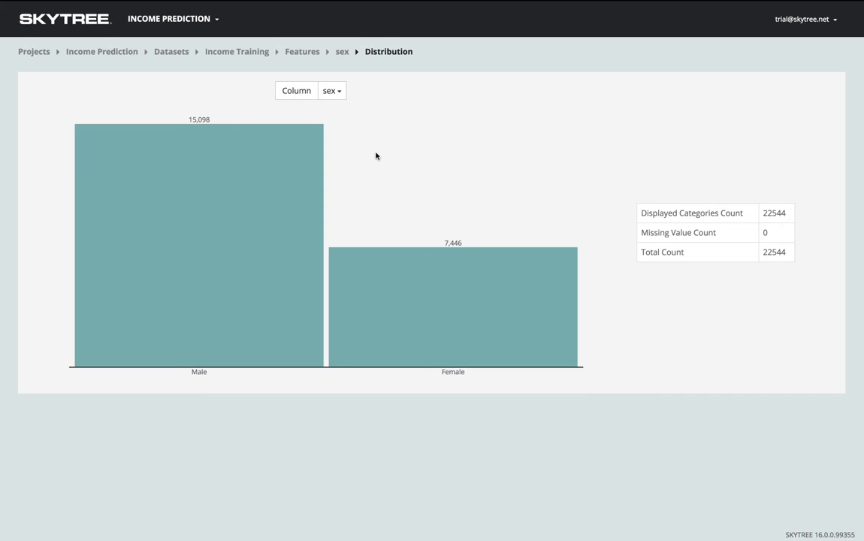
left_click(331, 91)
scroll(337, 226, "down", 1)
scroll(337, 229, "down", 1)
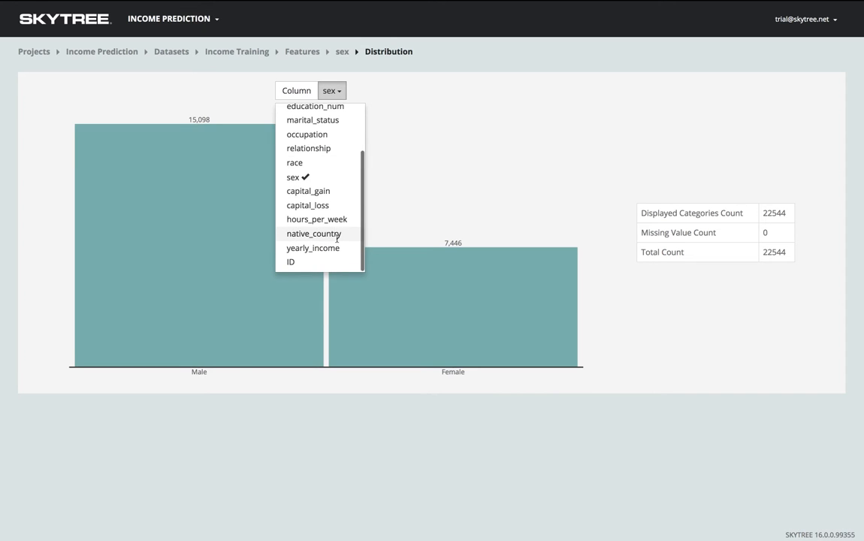
left_click(338, 247)
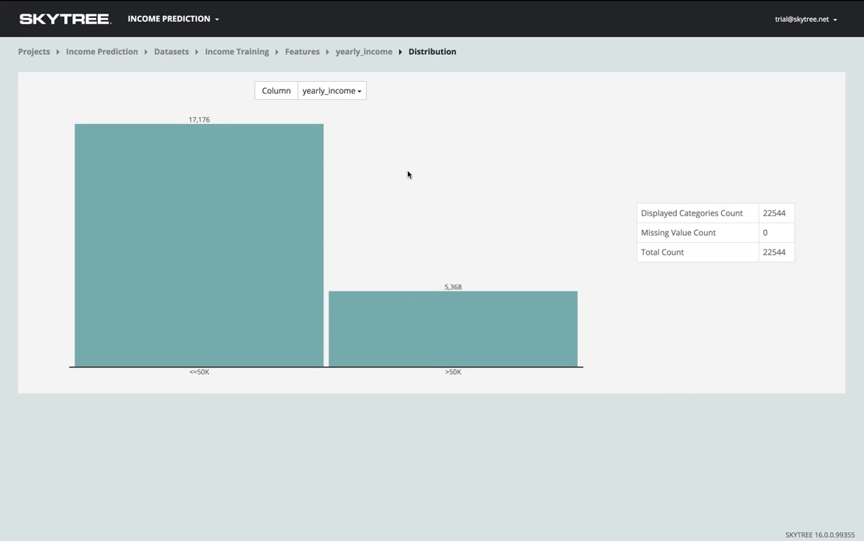
View the Income Training scatter plot matrix (SPLOM) with hours_per_week as the column and examine all its plots.
left_click(295, 53)
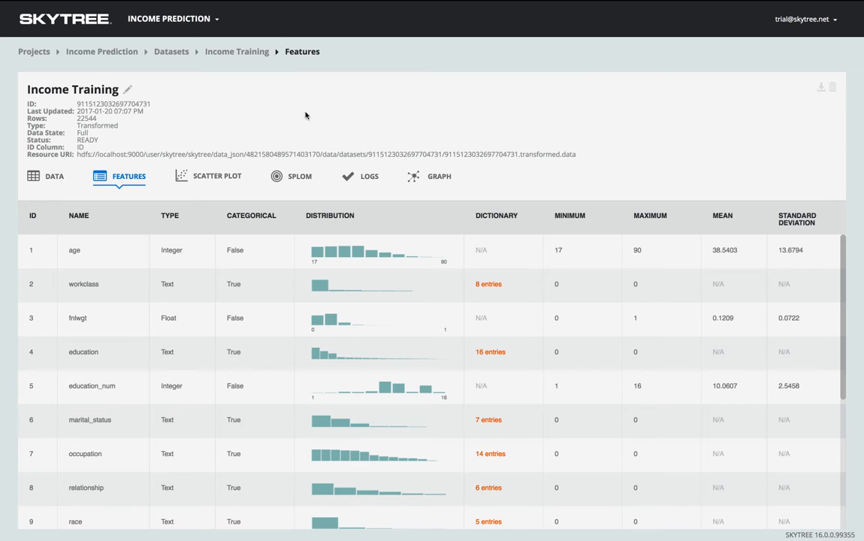
left_click(299, 177)
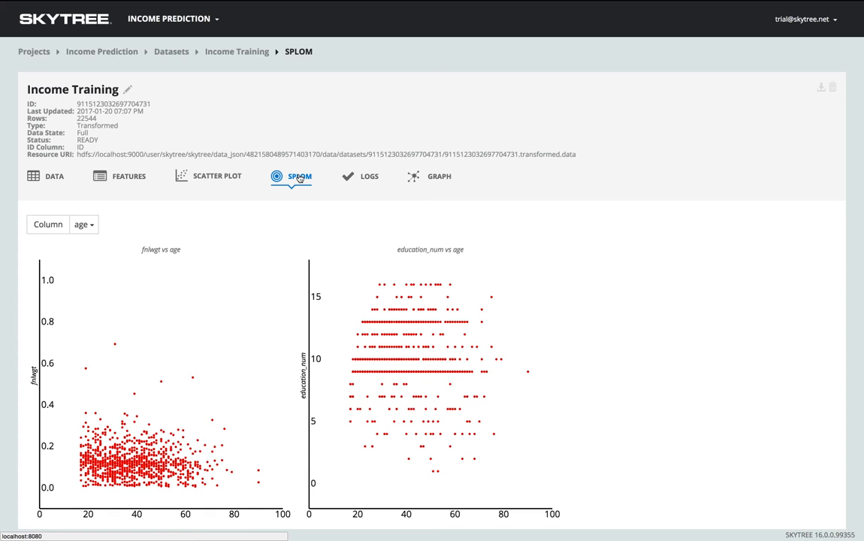
left_click(83, 225)
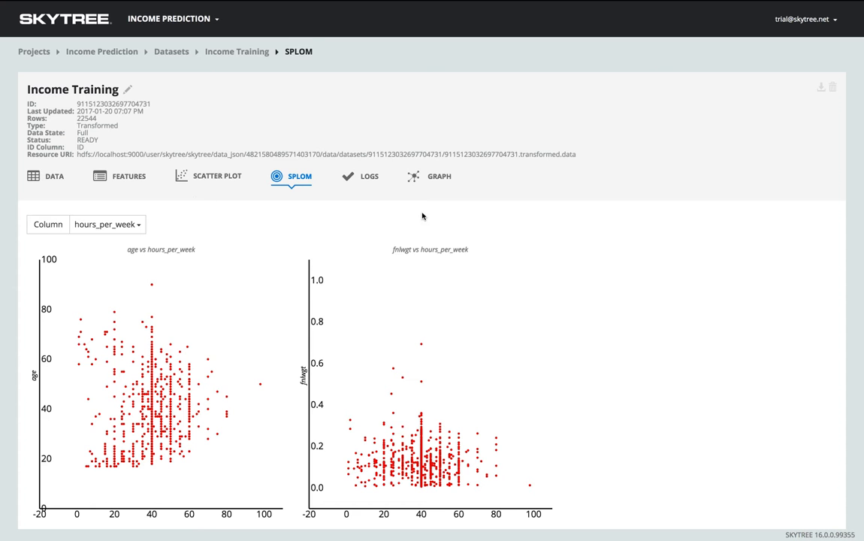
scroll(623, 269, "down", 2)
scroll(622, 269, "down", 12)
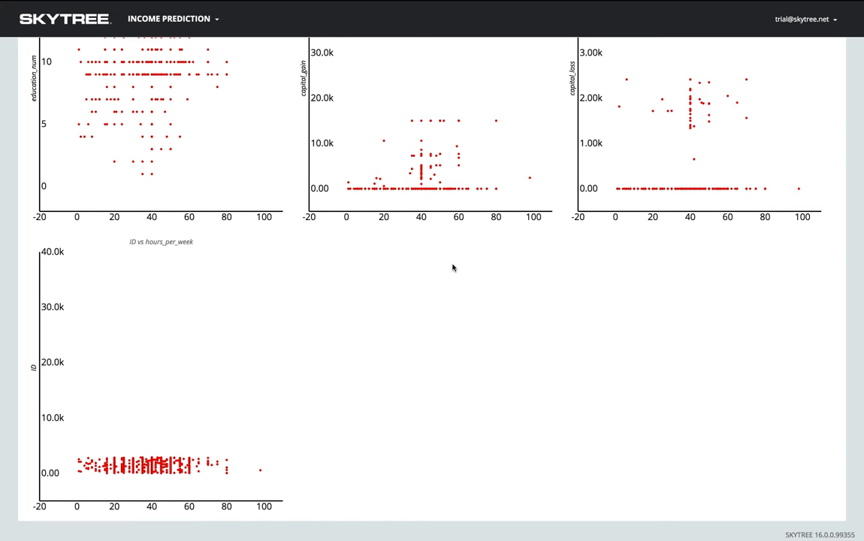
scroll(317, 279, "up", 14)
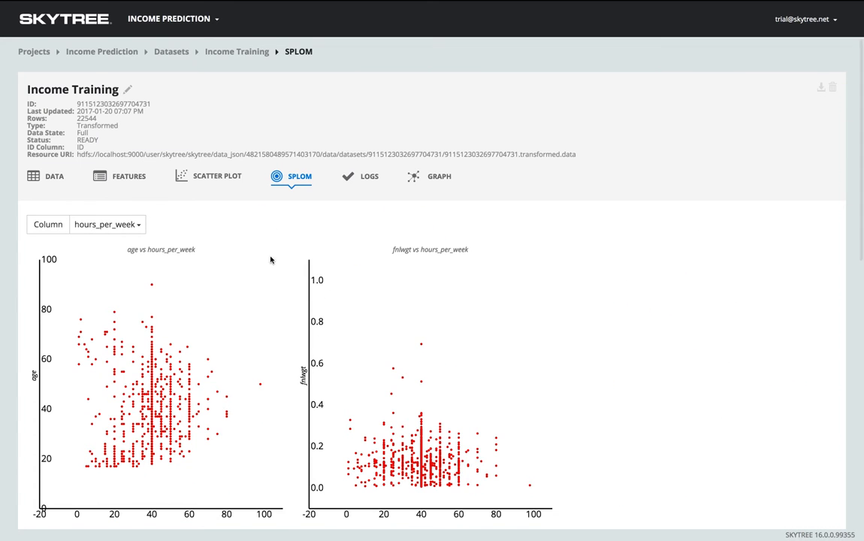
Start a new dataset named Income from the HDFS CSV file hdfs:///user/skytree/datasets/income_prediction.csv.
left_click(170, 53)
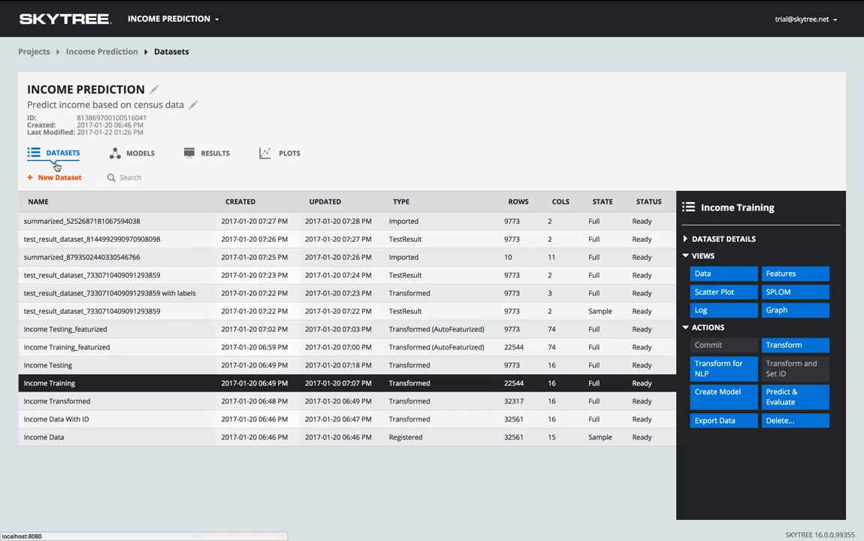
left_click(58, 178)
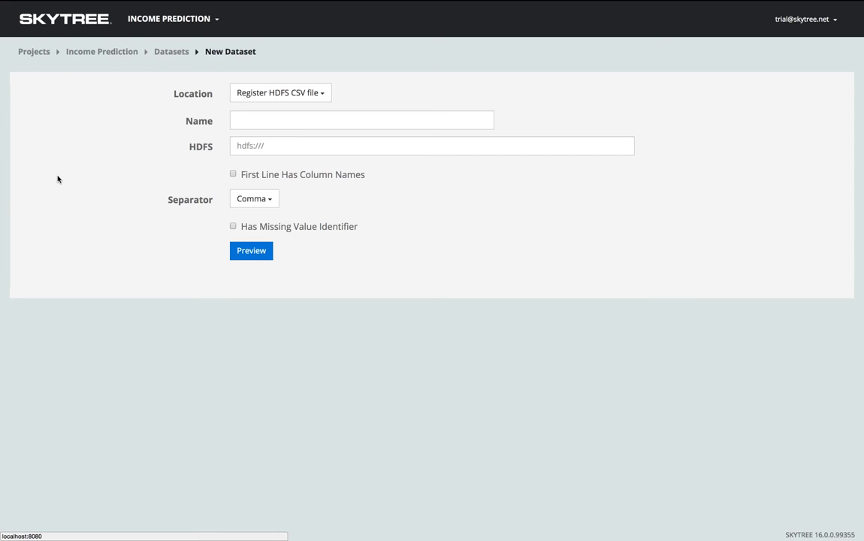
left_click(244, 124)
type("Income")
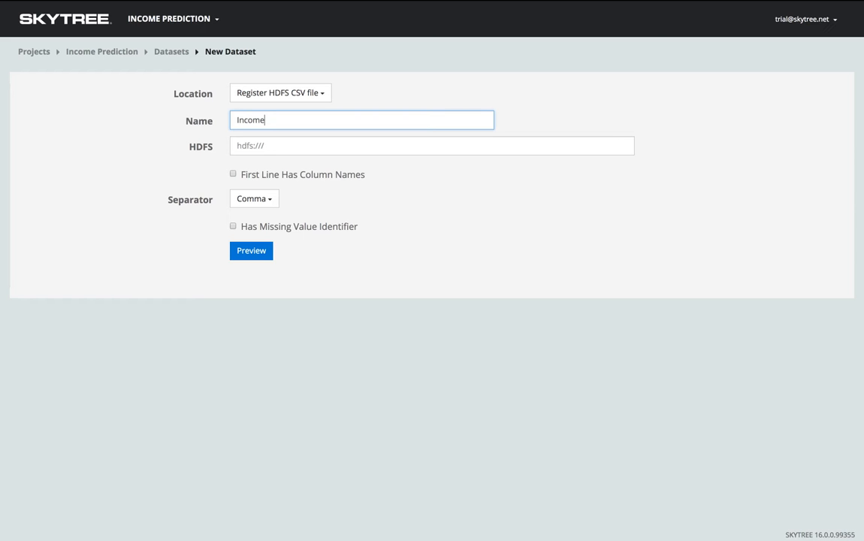
left_click(294, 145)
type("hdfs:///user/skytree/datasets/income_prediction.csv")
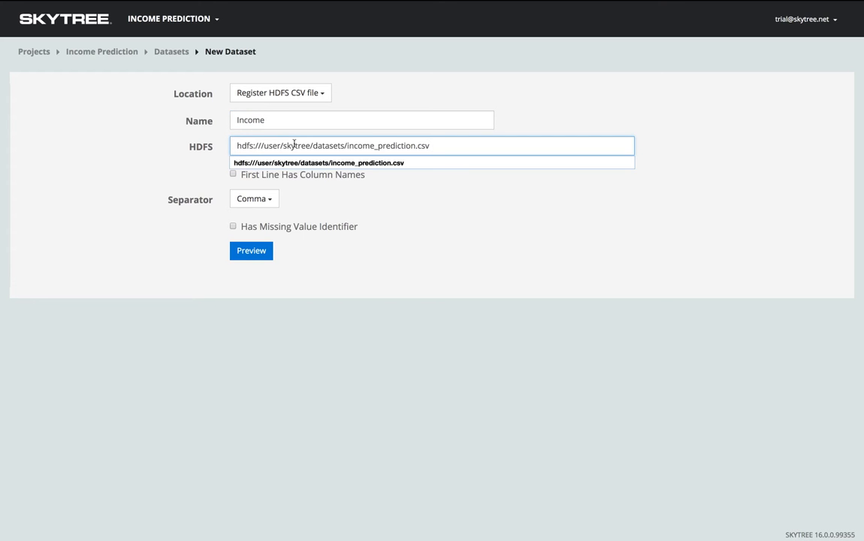
left_click(385, 205)
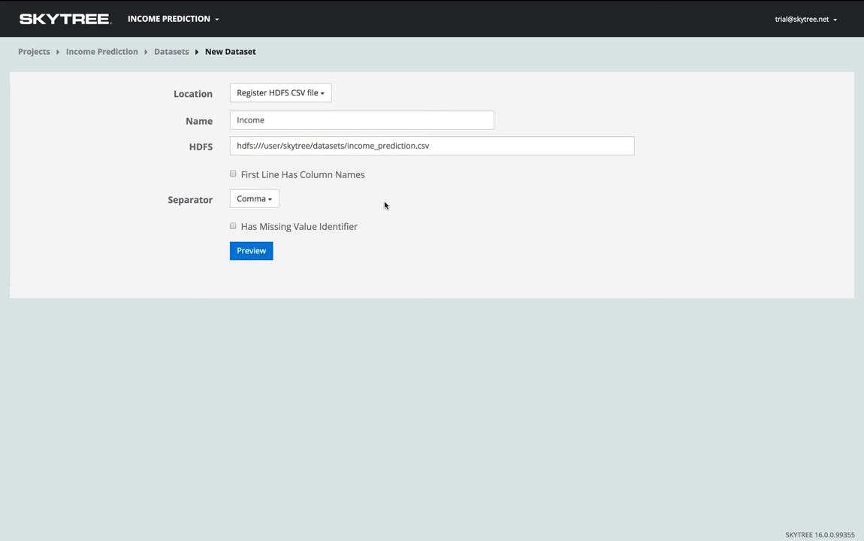
Treat the first line as column names, enable the ? missing value identifier with comma separation, and preview the dataset.
left_click(313, 178)
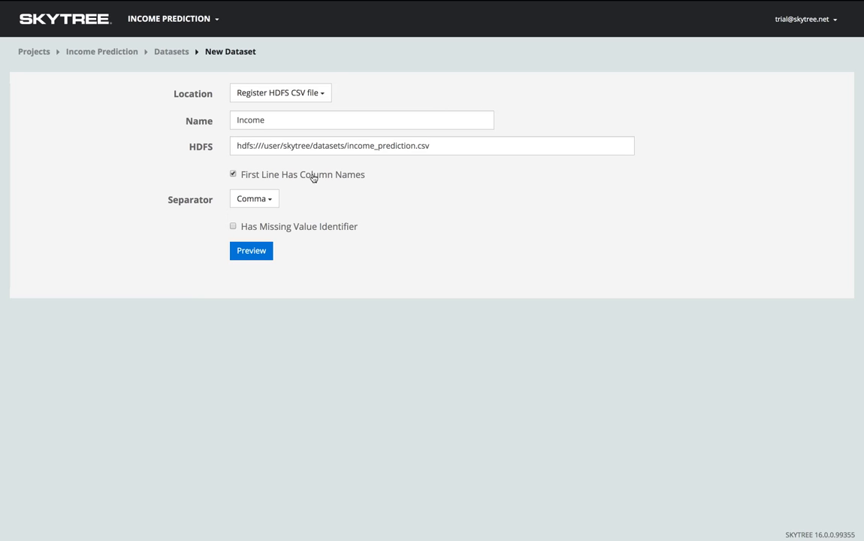
left_click(264, 201)
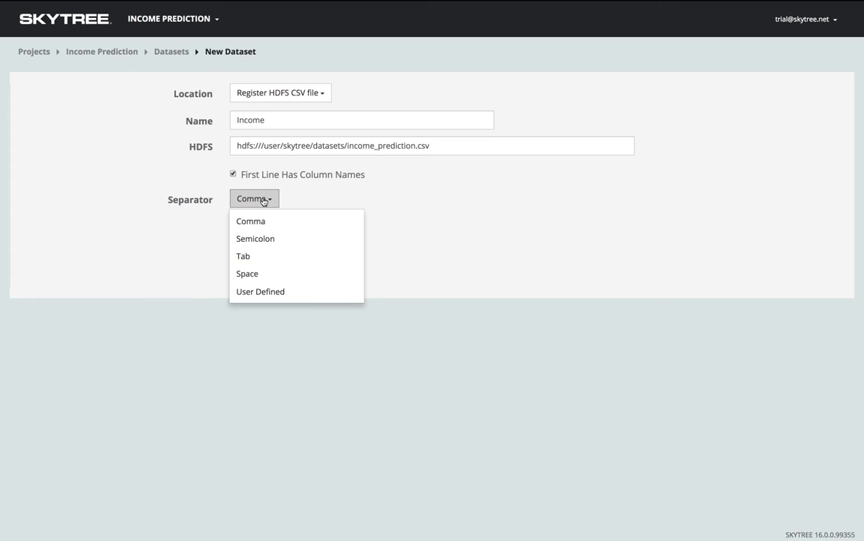
left_click(381, 200)
left_click(298, 229)
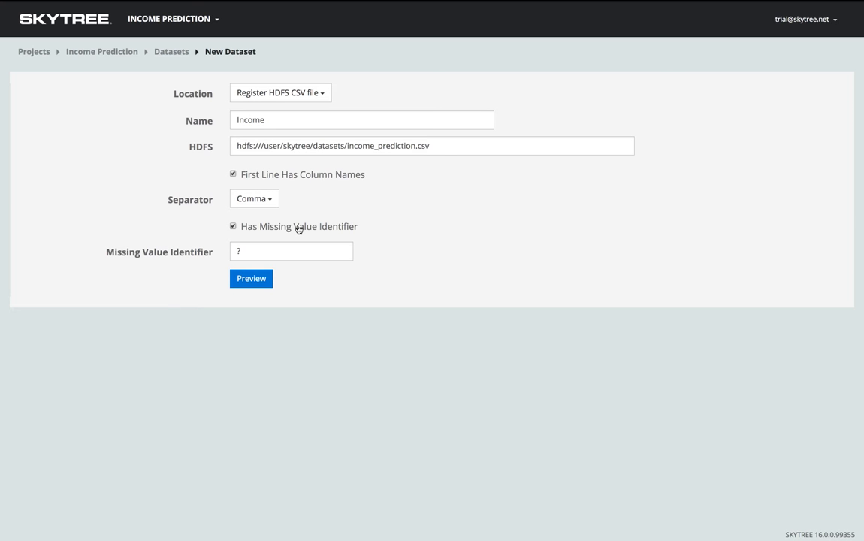
left_click(253, 282)
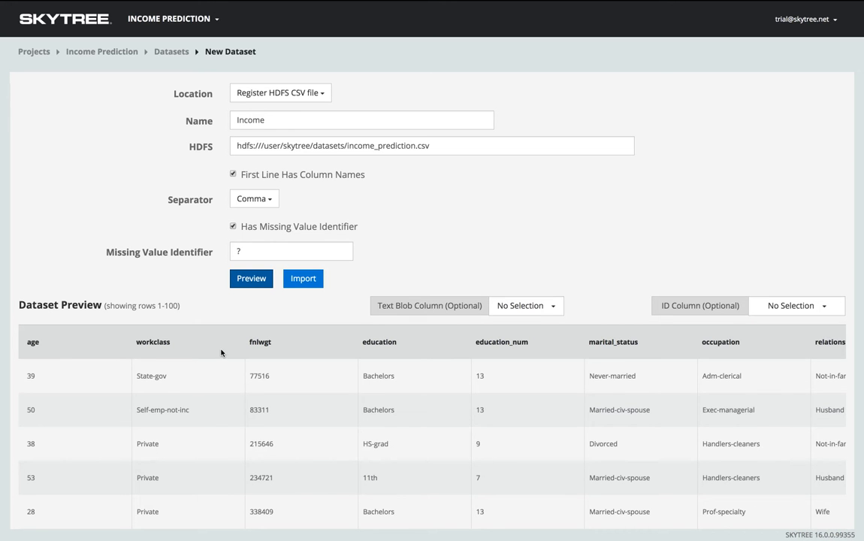
Review the dataset preview and the available file location options, and leave the new dataset without importing it.
scroll(222, 351, "right", 10)
scroll(240, 445, "down", 5)
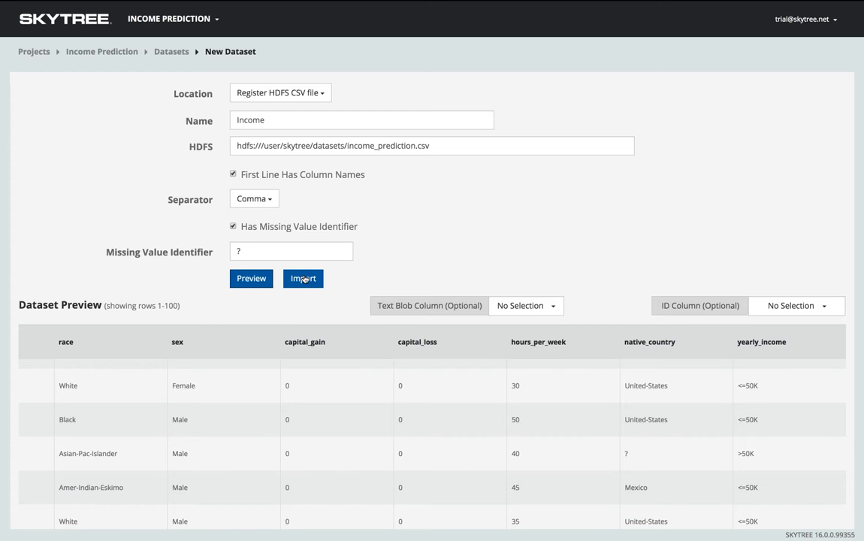
left_click(299, 93)
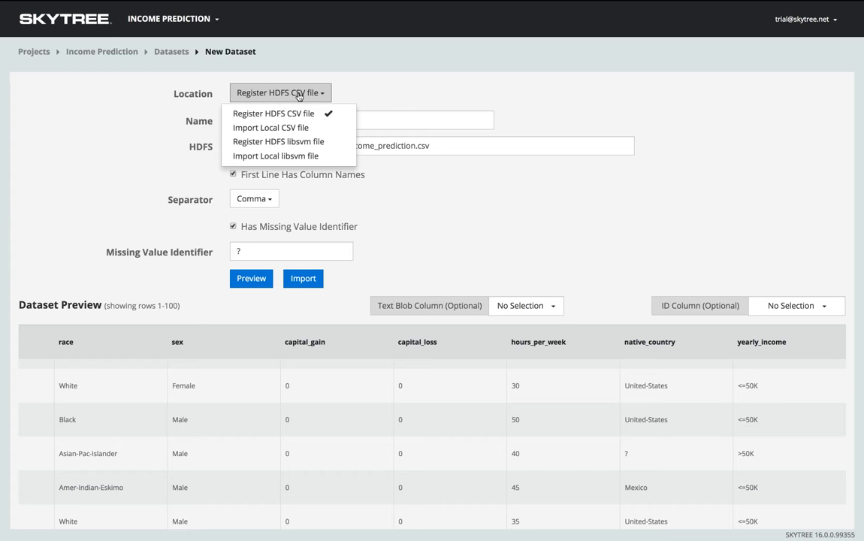
left_click(114, 54)
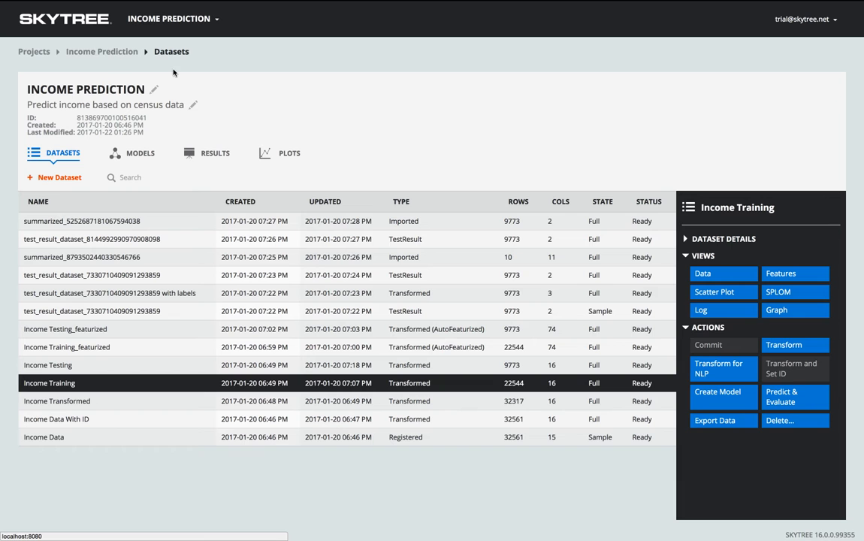
Create a new model on the Income Training dataset with yearly_income as the objective column.
left_click(129, 151)
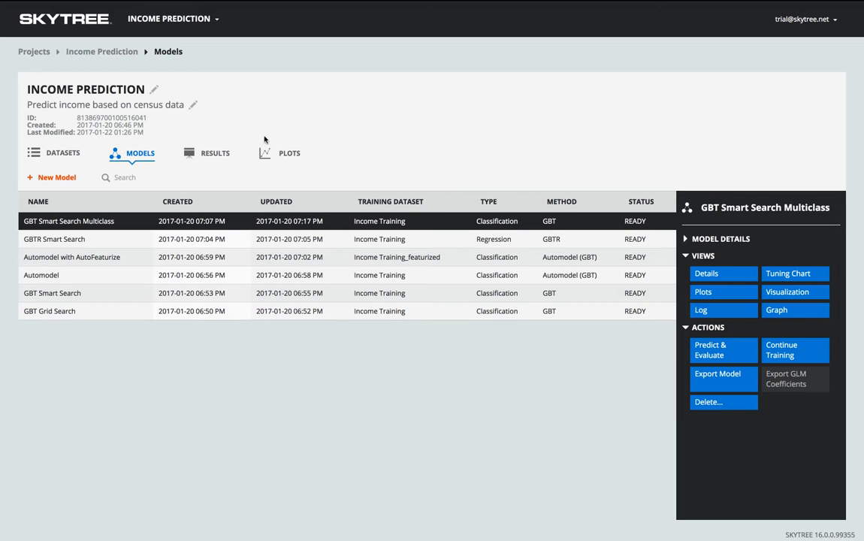
left_click(60, 178)
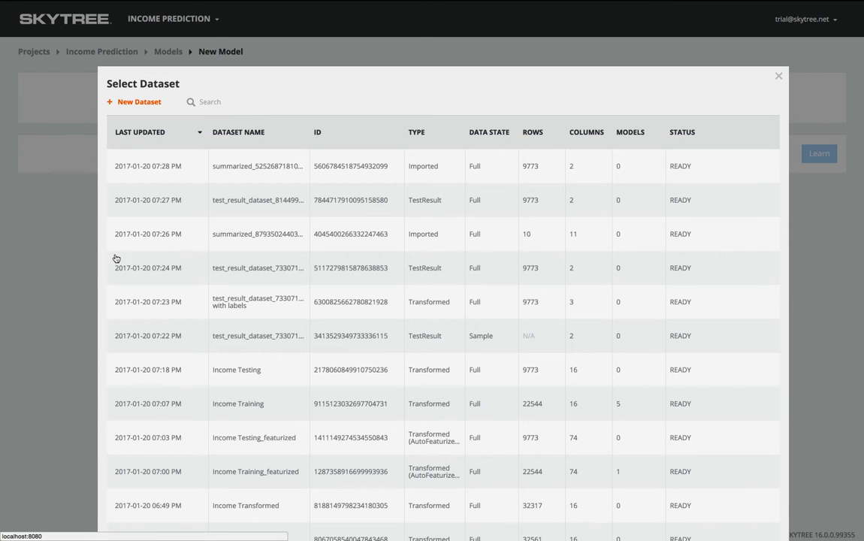
left_click(238, 403)
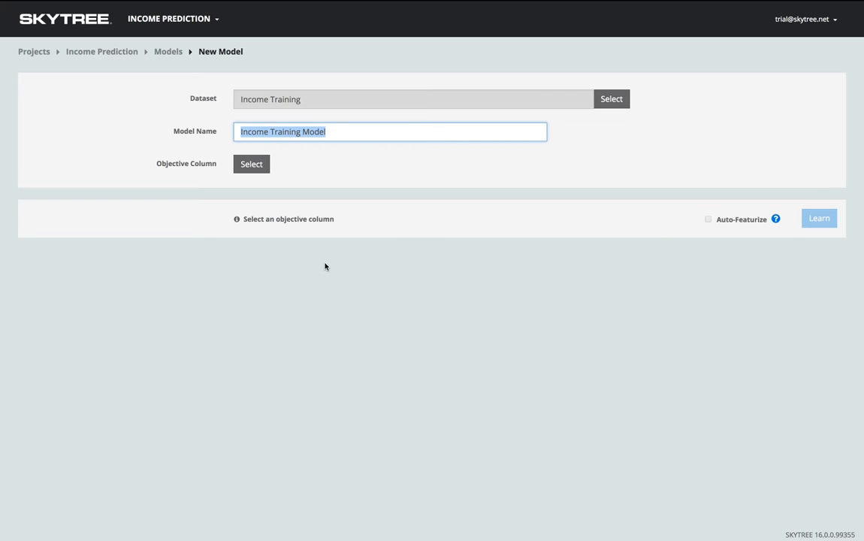
left_click(256, 168)
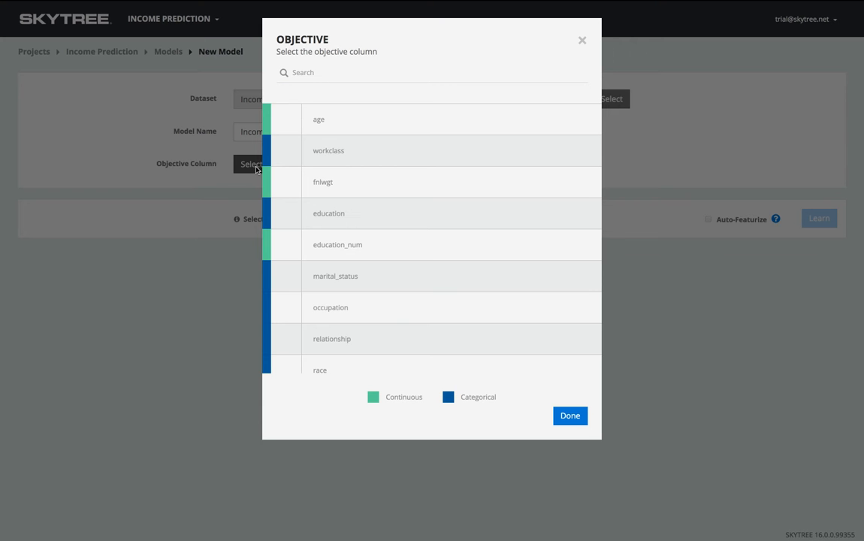
scroll(426, 201, "down", 3)
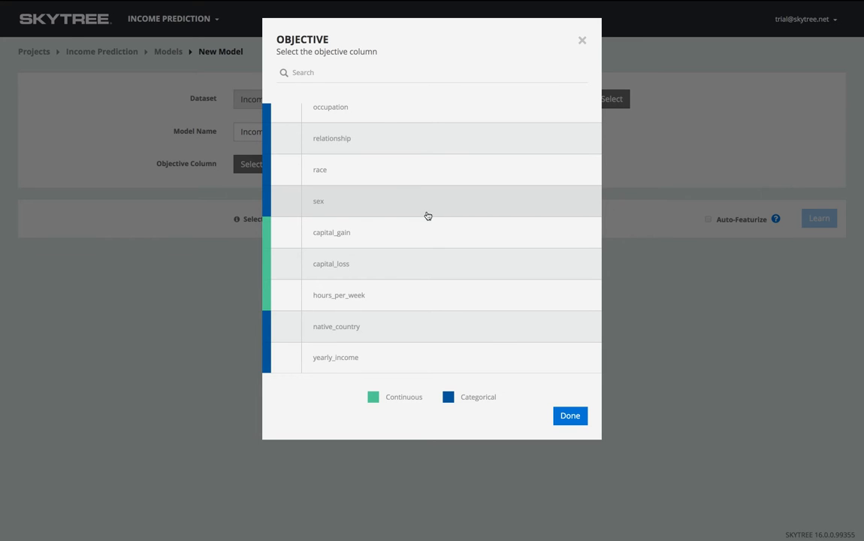
left_click(424, 354)
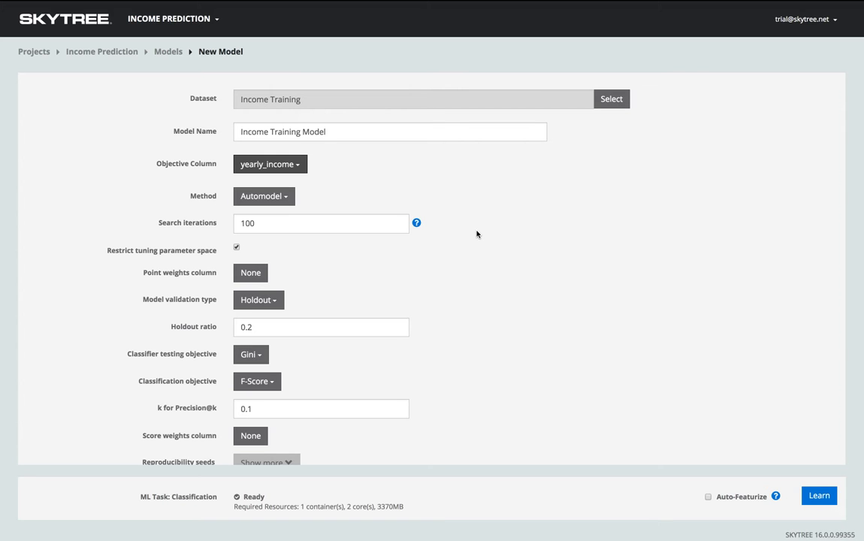
Set the new model's validation type to k-fold cross-validation.
left_click(278, 300)
left_click(274, 334)
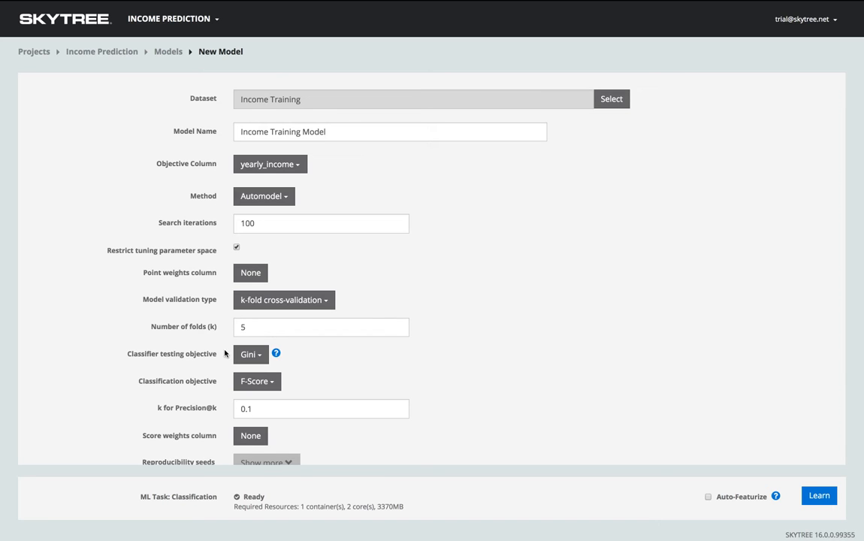
Review the classifier testing objective choices, the reproducibility seed fields and the Auto-Featurize explanation for the new model.
left_click(247, 355)
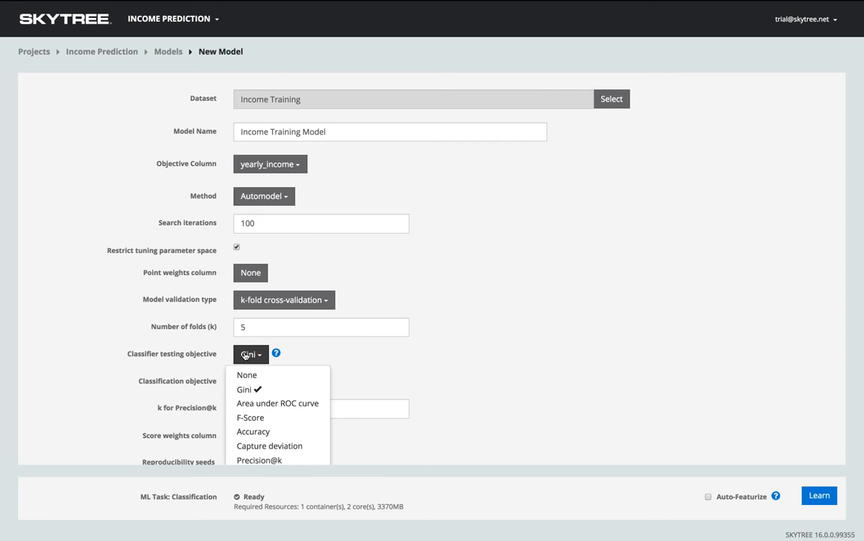
left_click(503, 364)
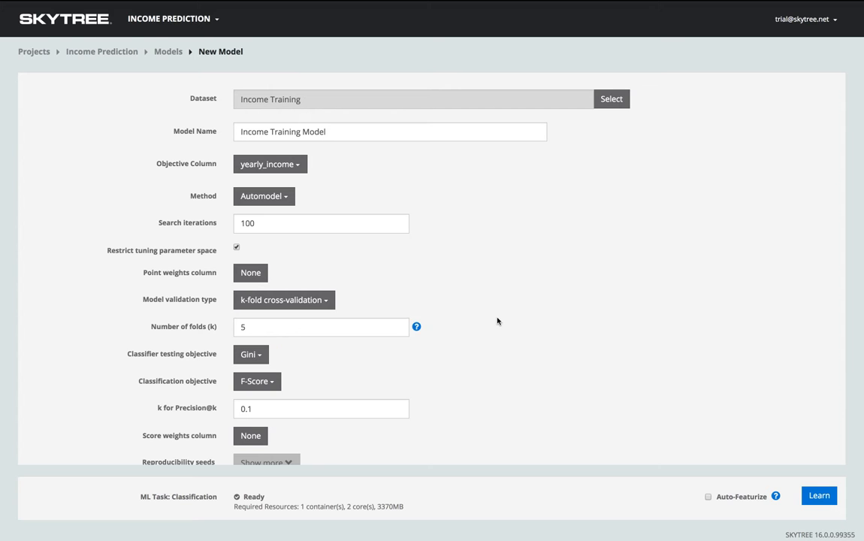
scroll(496, 309, "down", 2)
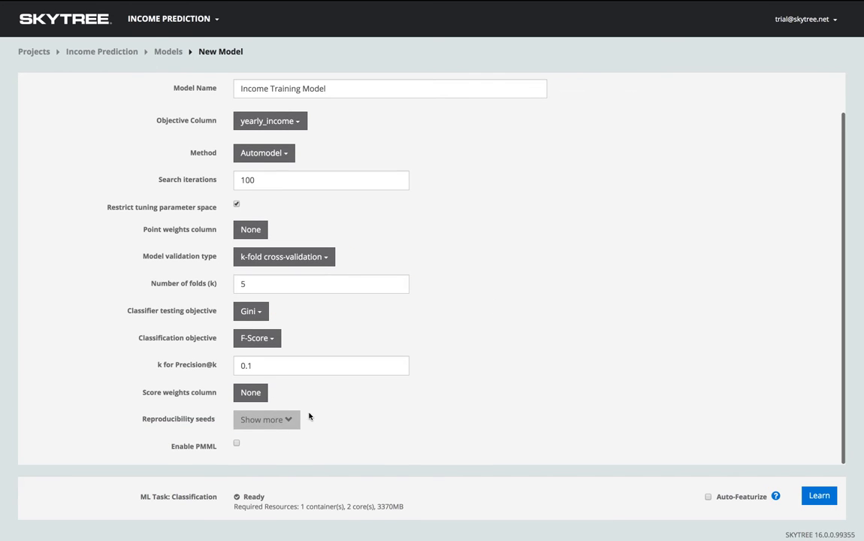
left_click(283, 416)
scroll(482, 341, "down", 2)
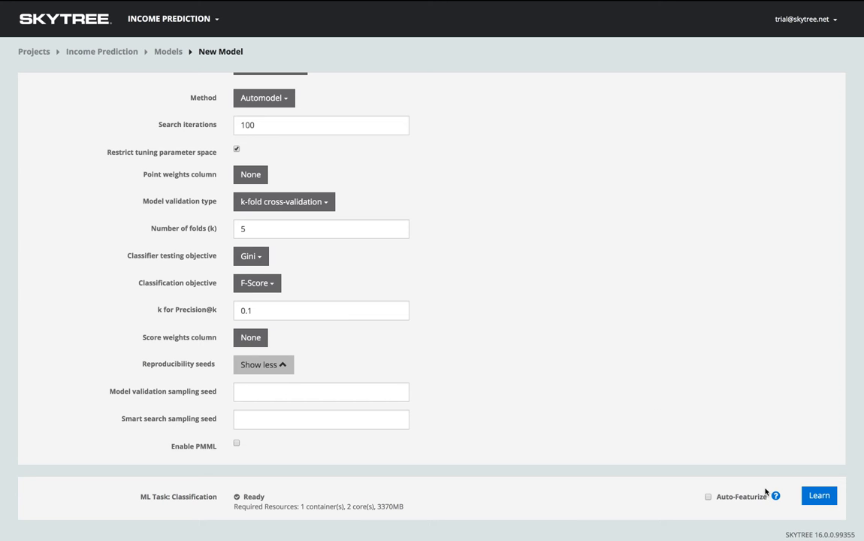
mouse_move(776, 498)
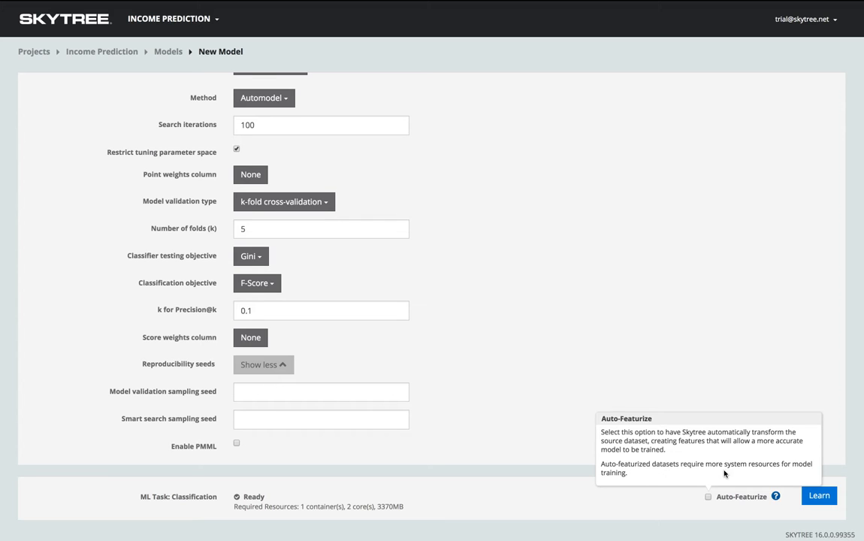
scroll(530, 332, "up", 3)
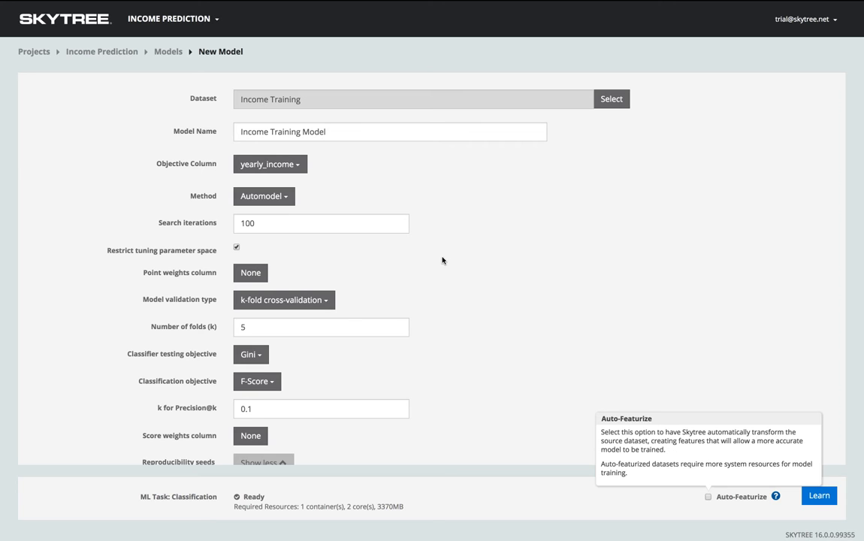
Change the method to Gradient Boosted Tree (GBT) and expand its method, decision tree, advanced and reproducibility seed parameters.
left_click(282, 197)
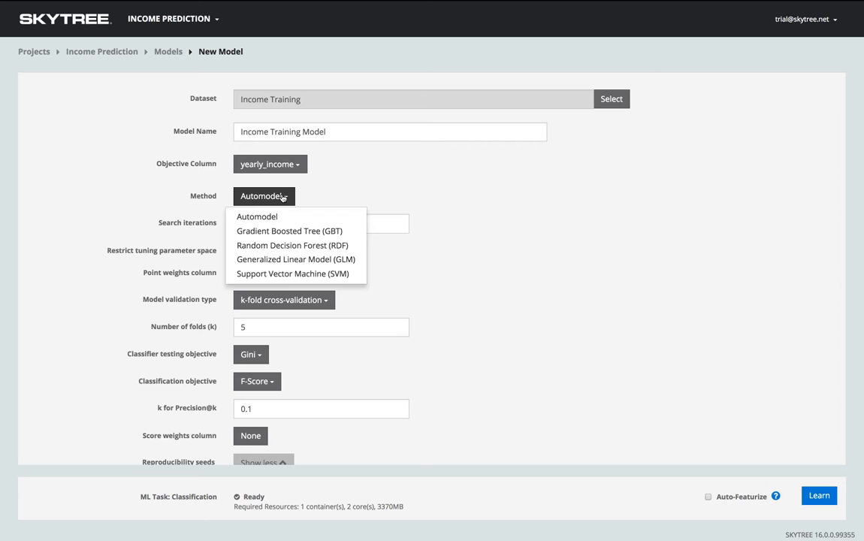
left_click(283, 230)
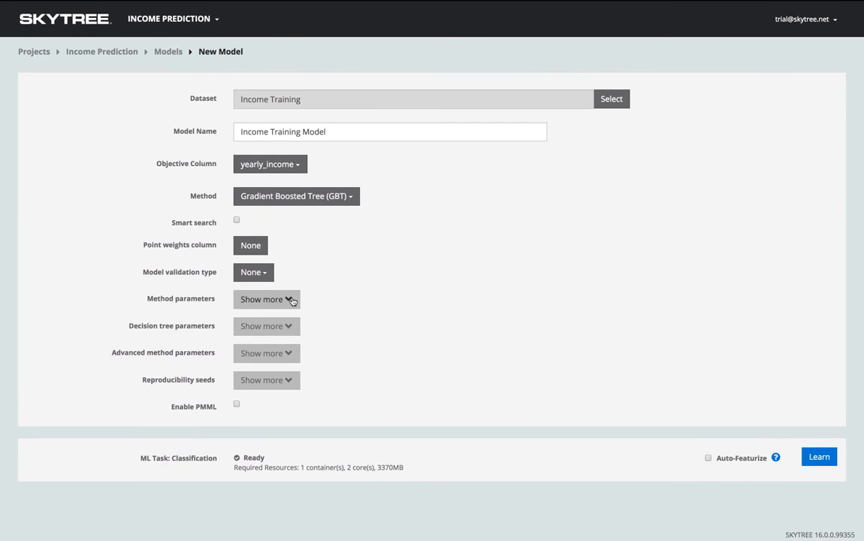
left_click(266, 299)
scroll(288, 299, "down", 2)
left_click(284, 364)
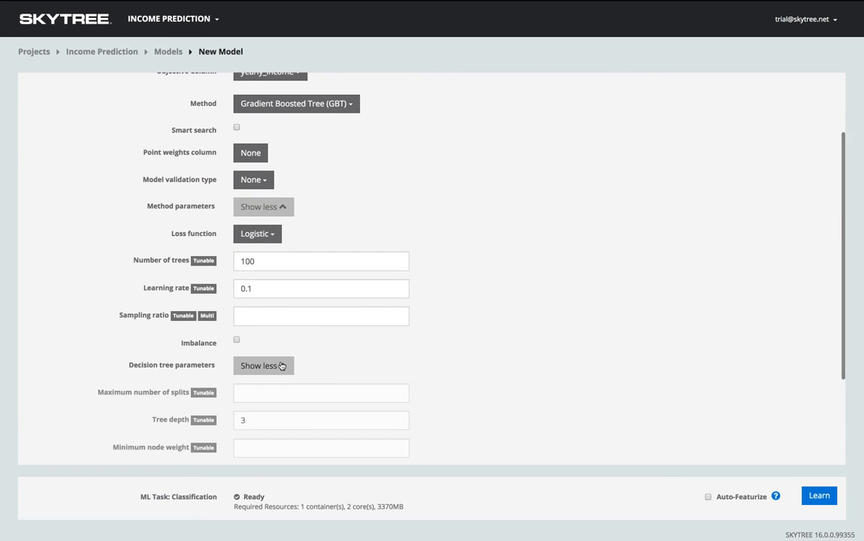
scroll(283, 364, "down", 3)
left_click(281, 391)
scroll(280, 395, "down", 2)
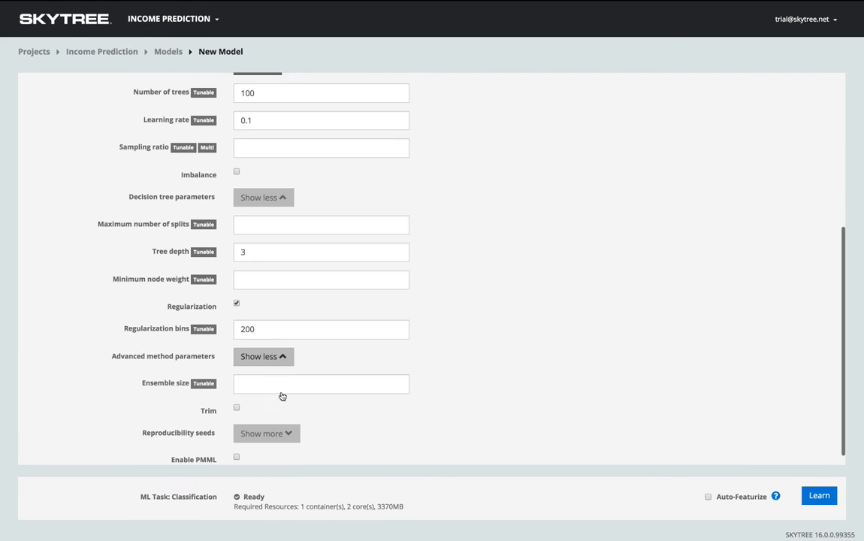
left_click(283, 419)
scroll(416, 362, "down", 3)
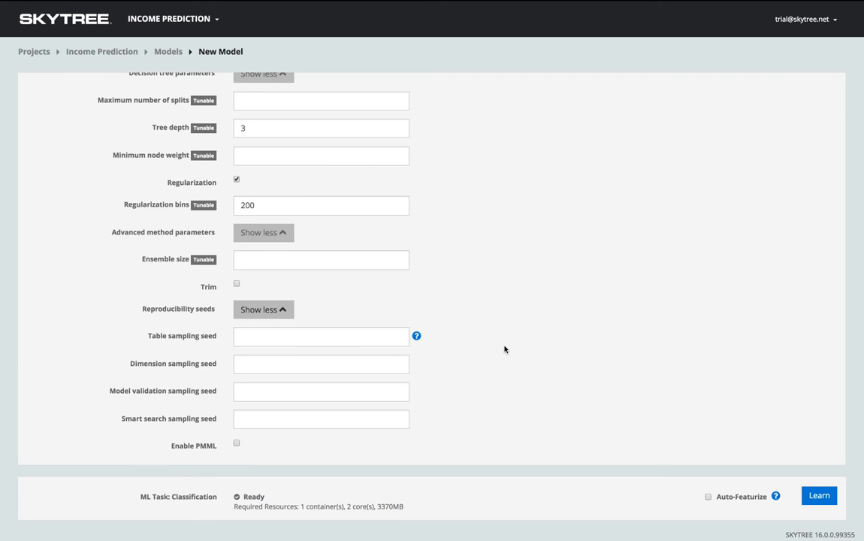
Set the number of trees to 1000.
scroll(455, 256, "up", 4)
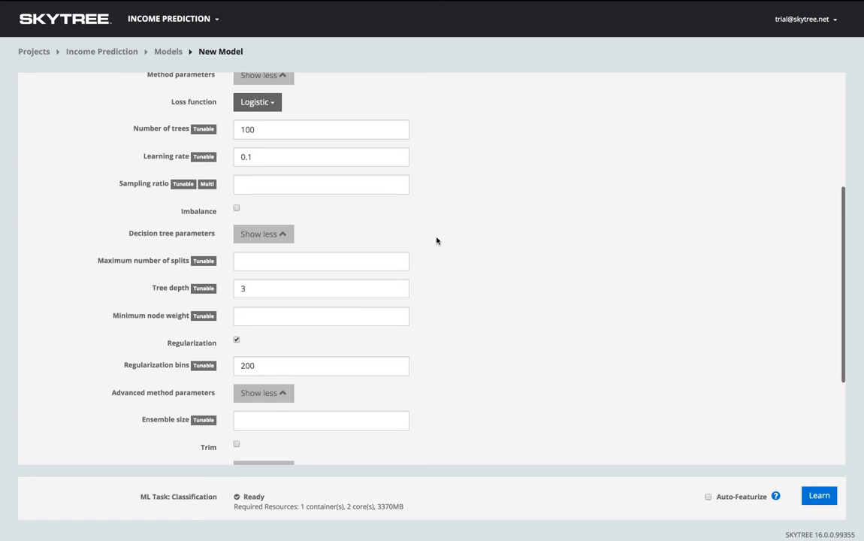
left_click(372, 130)
type("0")
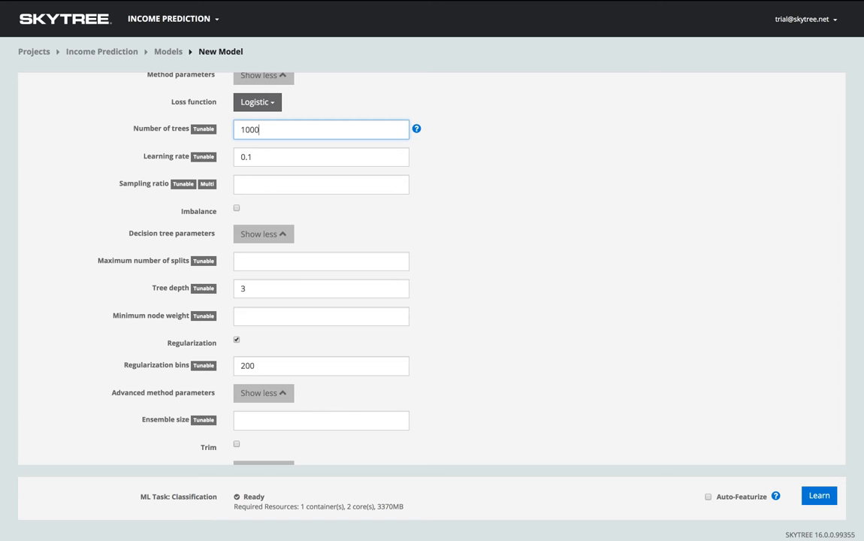
Set the validation type to Holdout with a ratio of 0.3, and the learning rate candidates to 0.1,0.2,0.3.
scroll(304, 143, "up", 3)
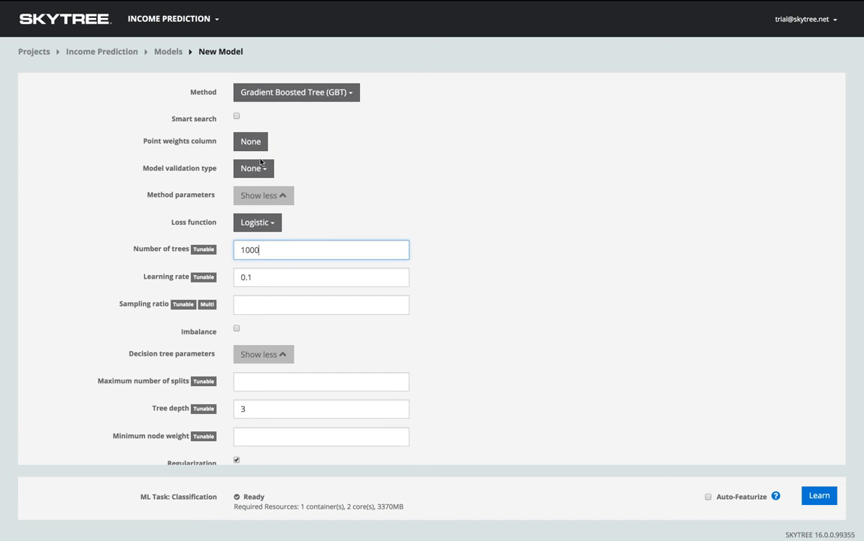
left_click(261, 169)
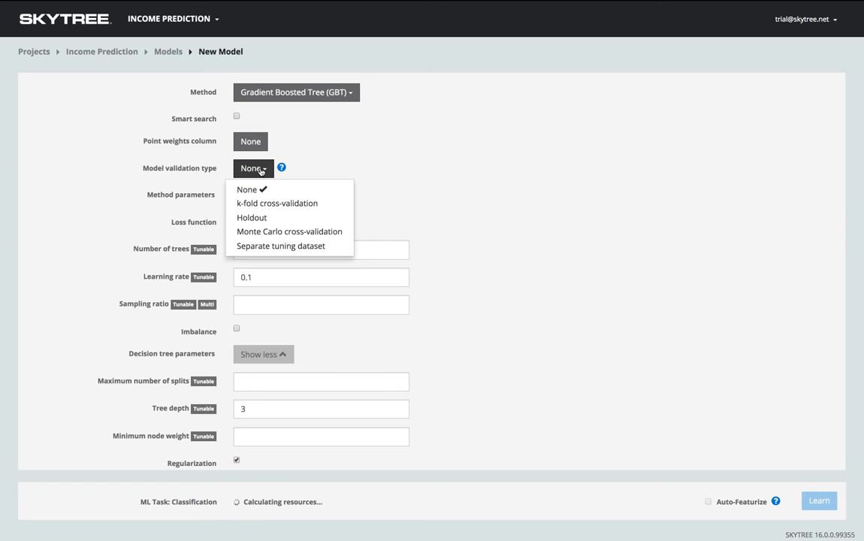
left_click(259, 217)
type("0.3")
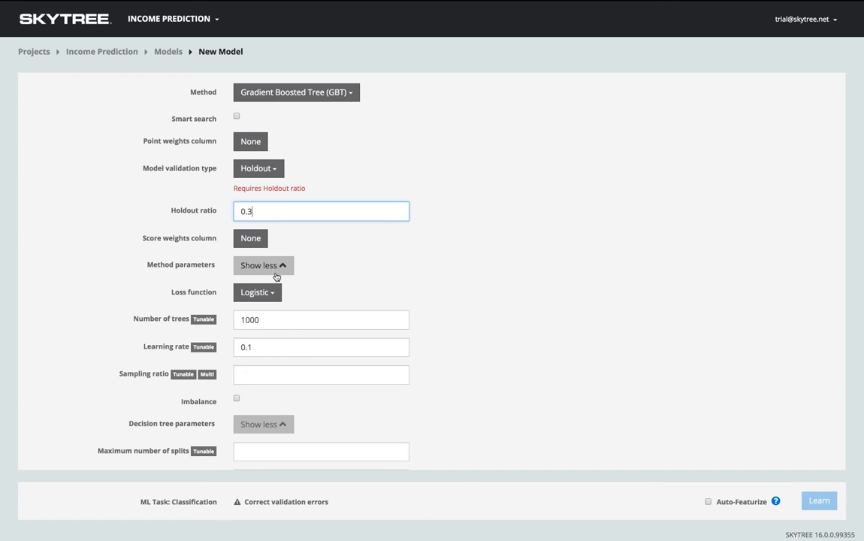
left_click(283, 347)
type(",0.2,0.3")
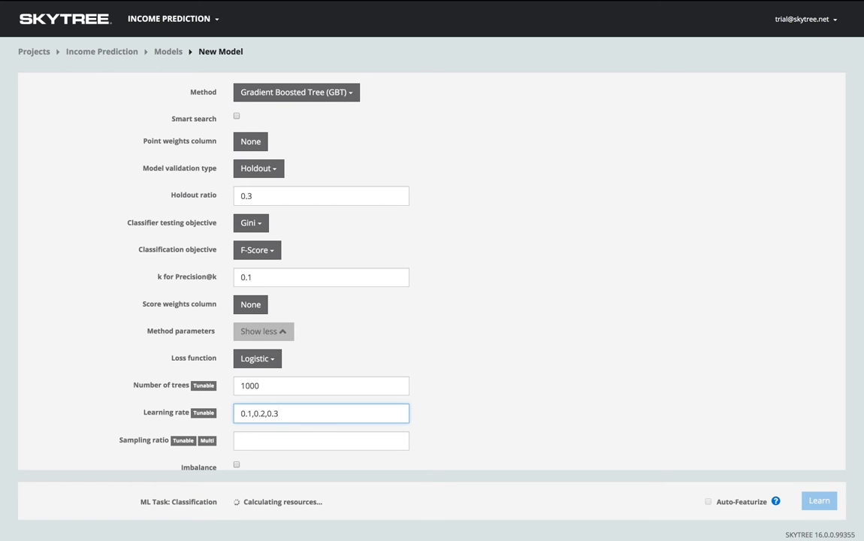
Try a holdout ratio of -0.3 to test the field's validation, and restore it to 0.3.
left_click(242, 196)
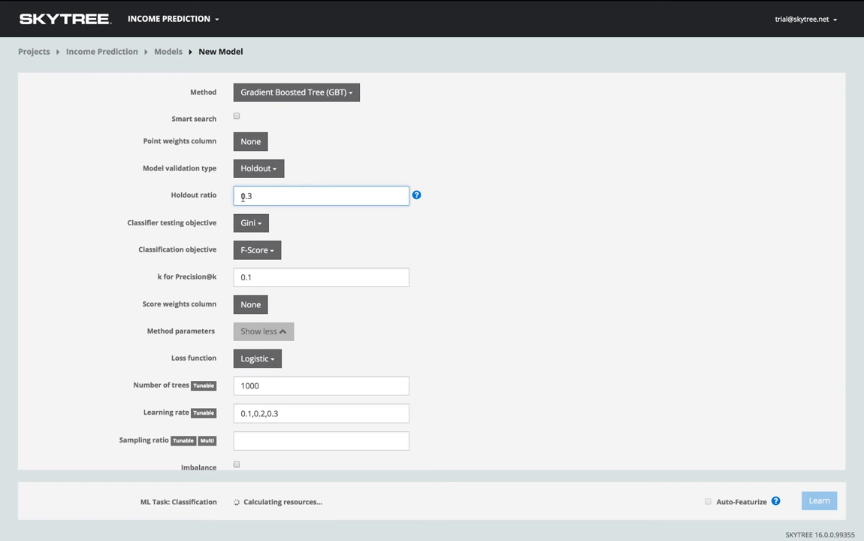
type("-")
left_click(309, 229)
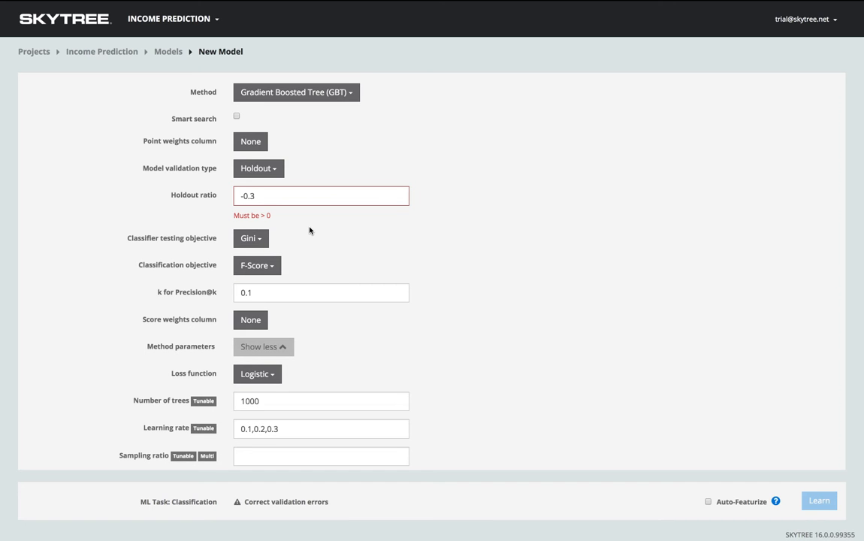
left_click(243, 195)
key("BackSpace")
left_click(361, 236)
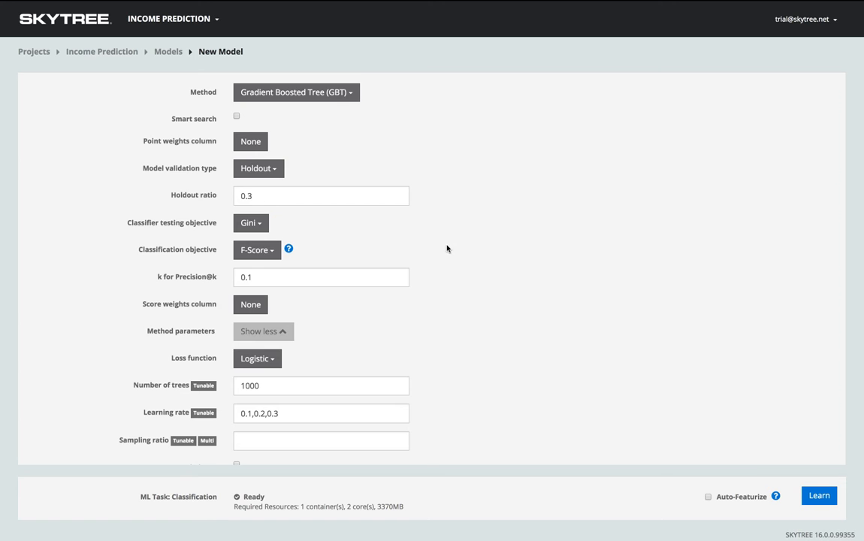
Enable smart search for the GBT model and review its method, decision tree and advanced parameters.
scroll(411, 247, "up", 3)
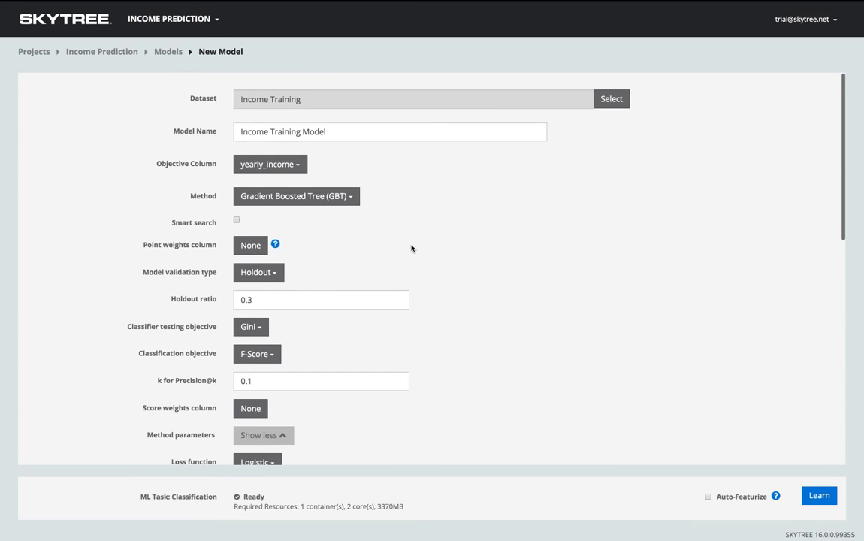
left_click(236, 219)
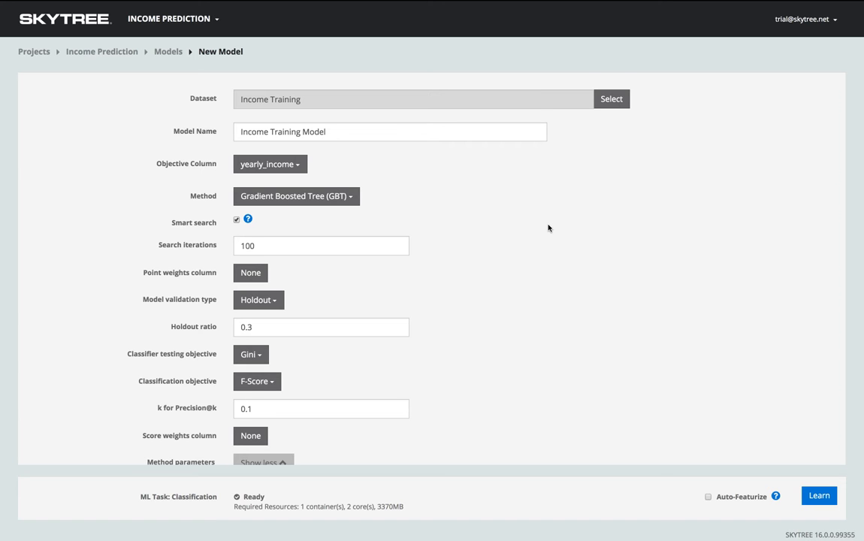
scroll(548, 227, "down", 5)
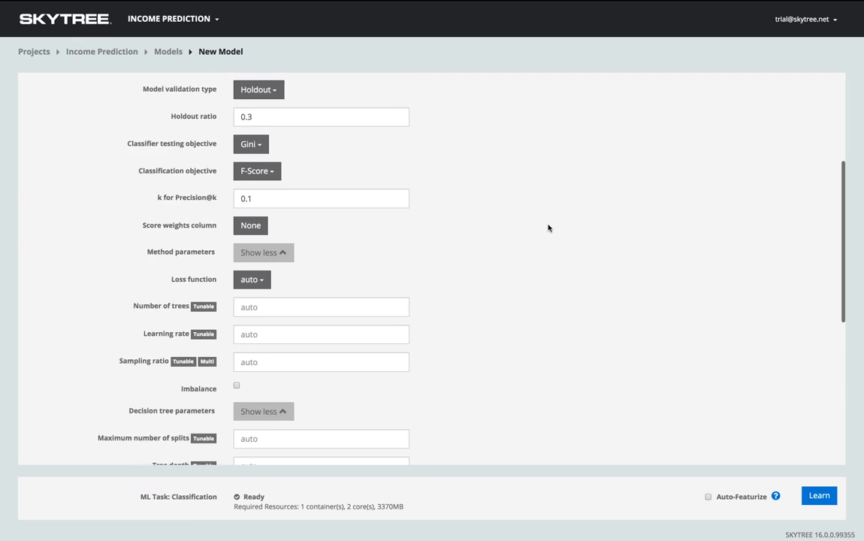
scroll(548, 228, "down", 5)
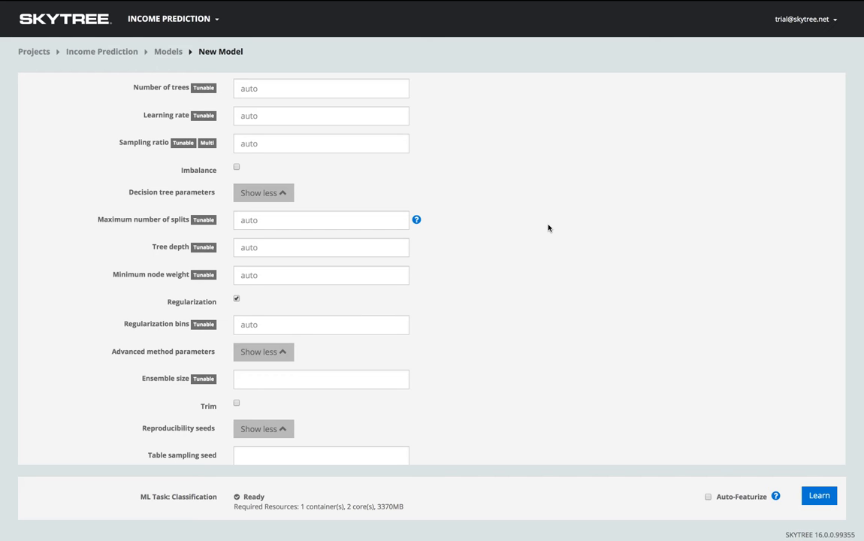
scroll(534, 252, "down", 3)
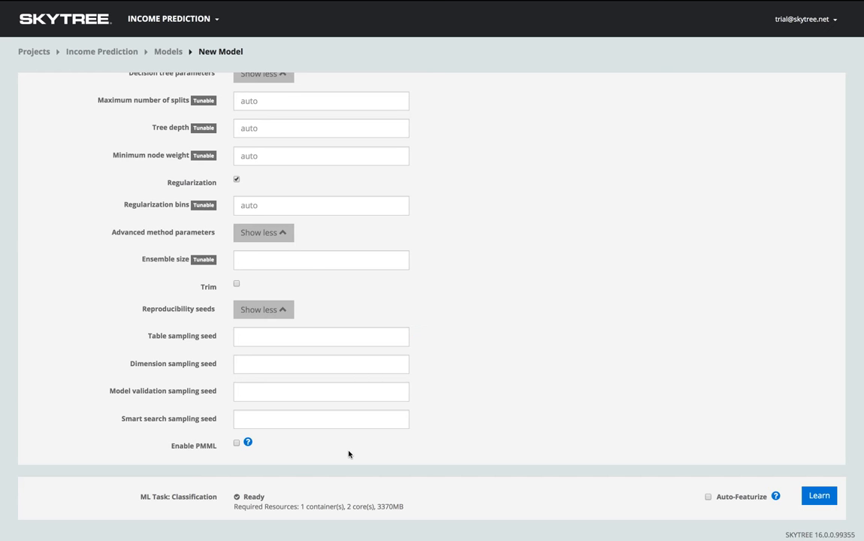
Enable PMML for the new model and return to the start of its configuration.
left_click(237, 443)
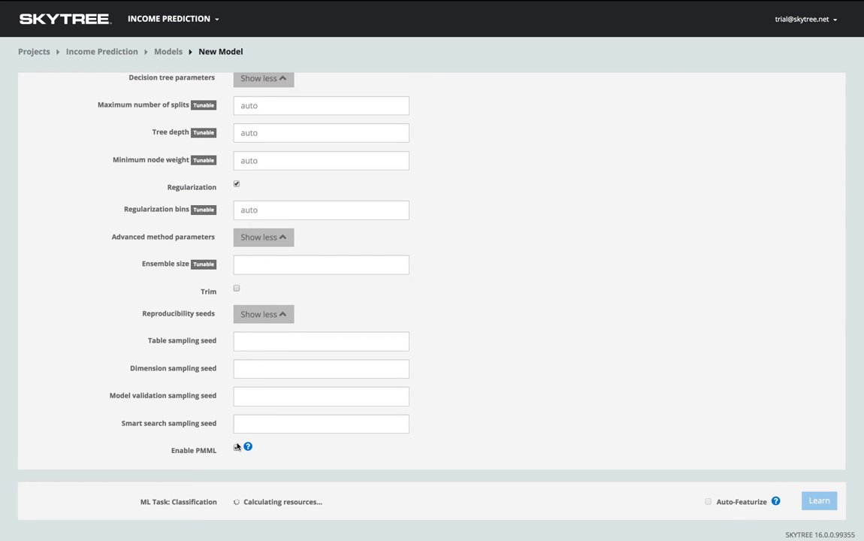
scroll(478, 355, "down", 2)
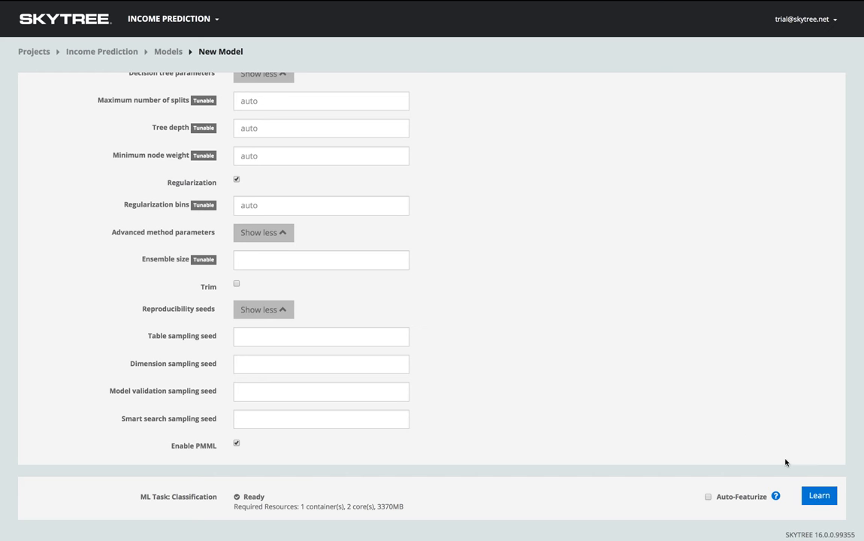
scroll(618, 319, "up", 10)
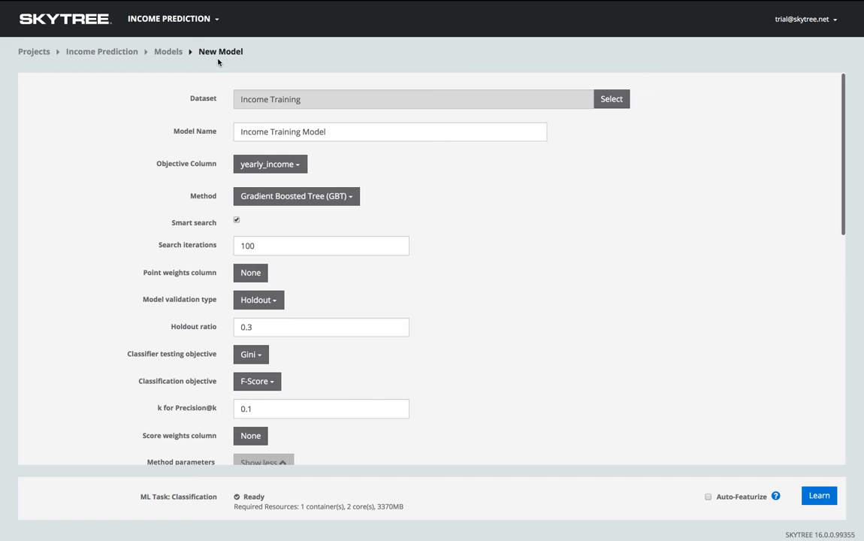
Leave the new model without training it, open the existing Automodel's tuning results chart, and inspect the parameters of iteration 19.
left_click(170, 52)
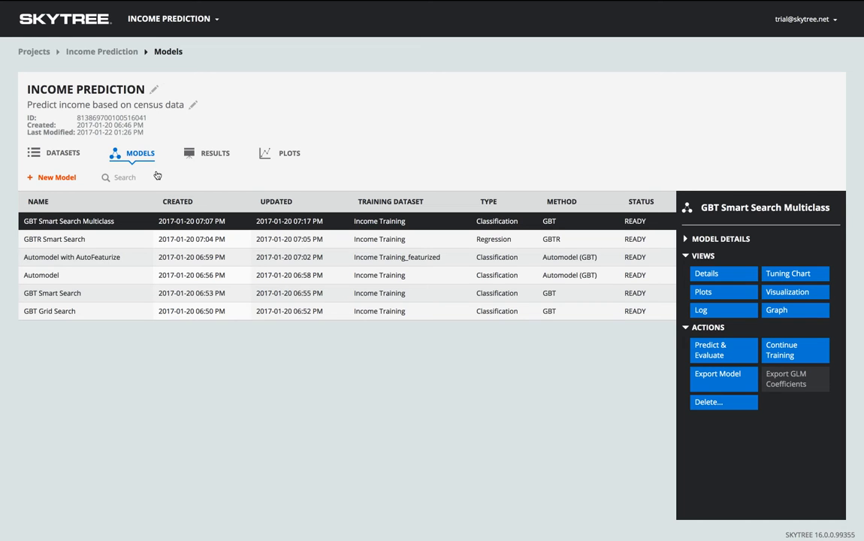
left_click(190, 275)
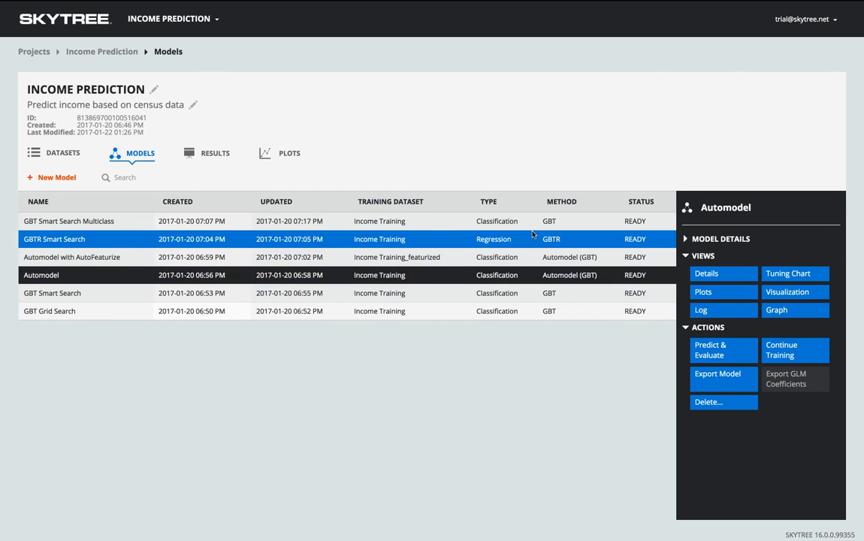
left_click(781, 276)
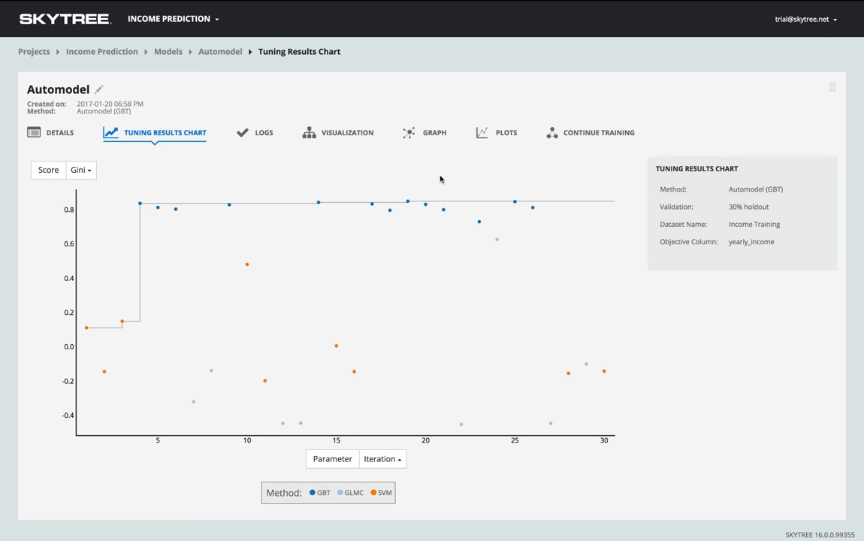
left_click(409, 202)
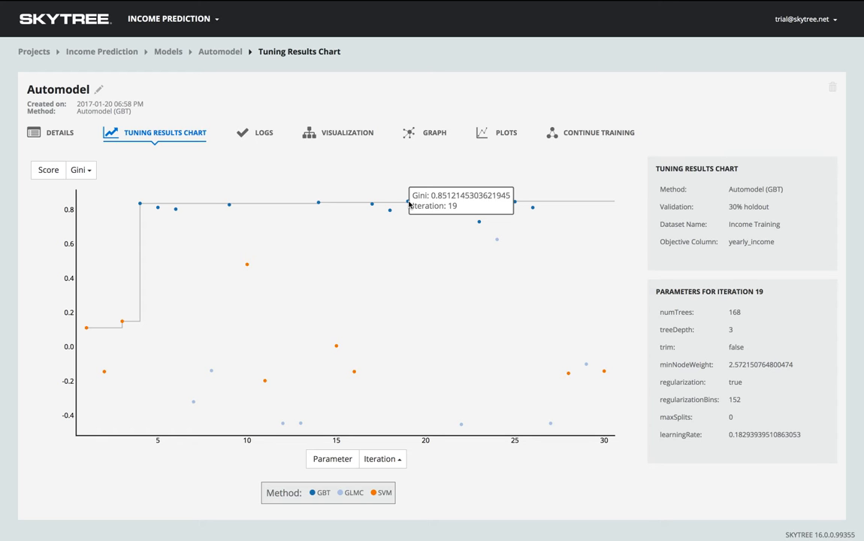
Review the Continue Training options without submitting them, and open Automodel's details.
left_click(585, 134)
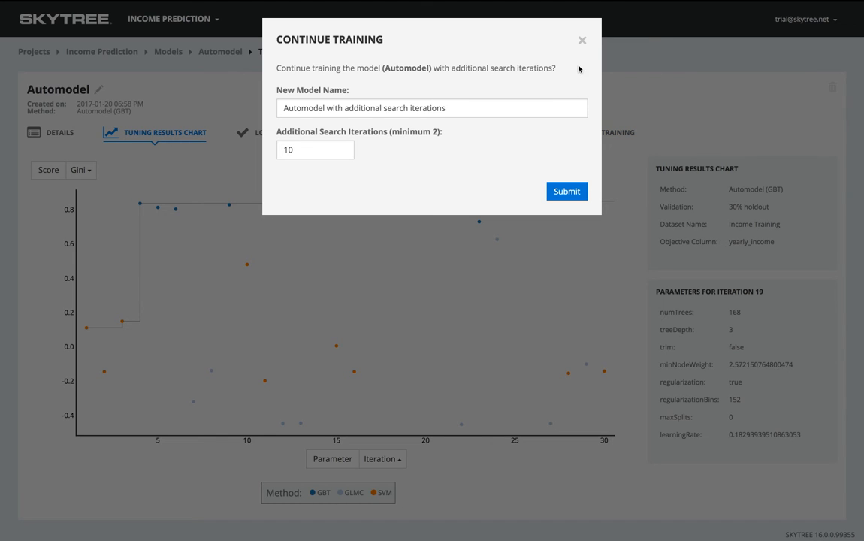
left_click(583, 40)
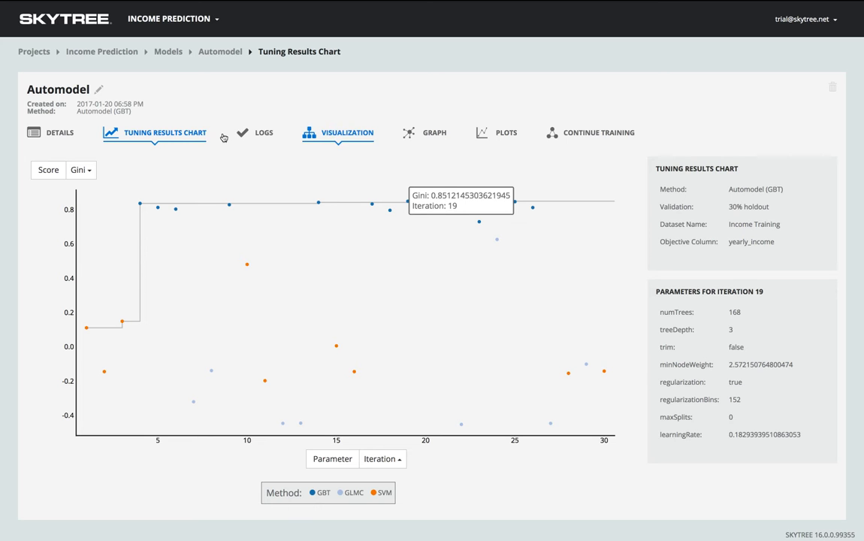
left_click(37, 135)
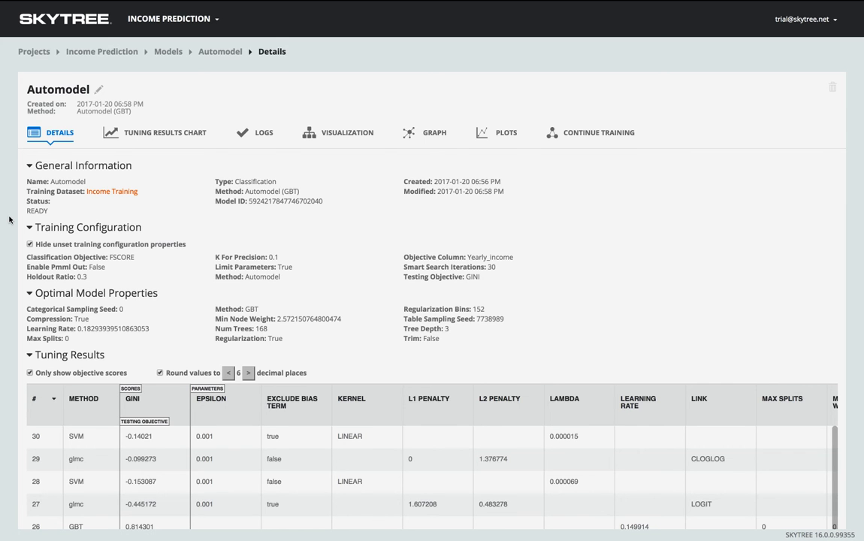
Review Automodel's training configuration, optimal model properties and tuning results table.
scroll(9, 219, "down", 5)
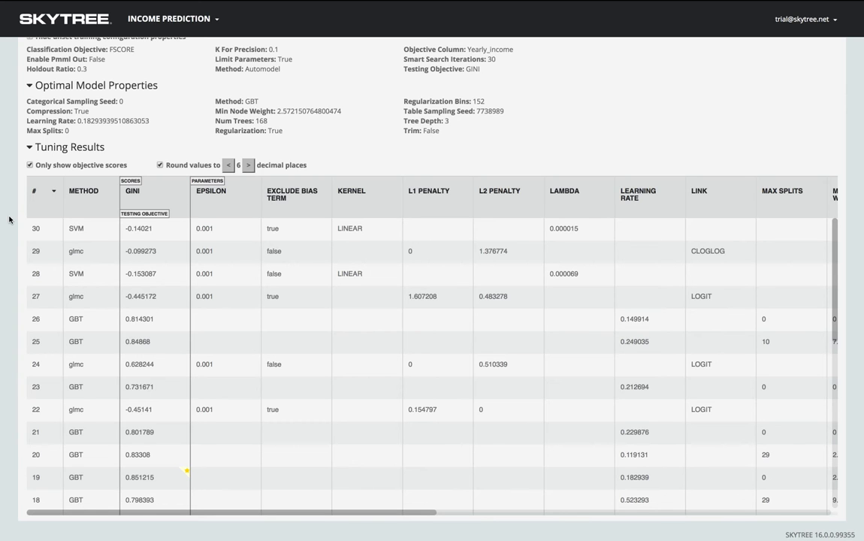
scroll(9, 219, "up", 5)
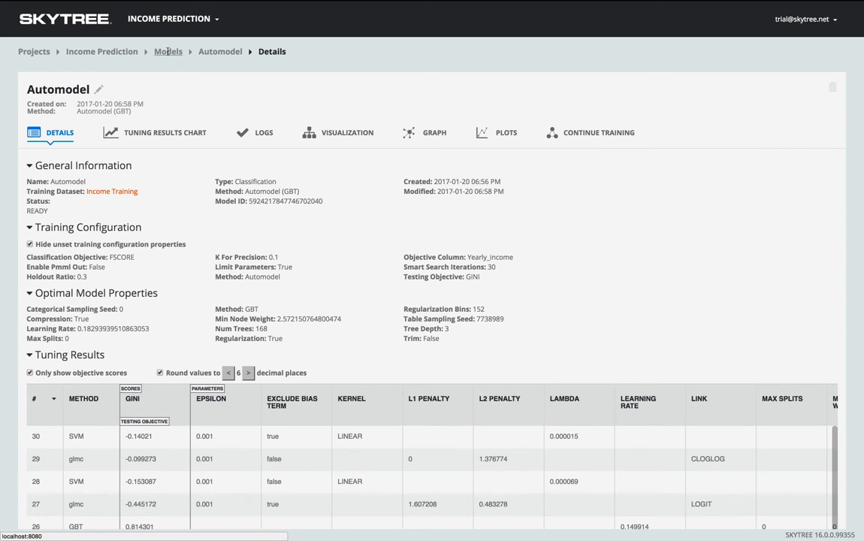
Open the graph view for Automodel and inspect the Testing AutoModel result and Income Training dataset nodes.
left_click(169, 52)
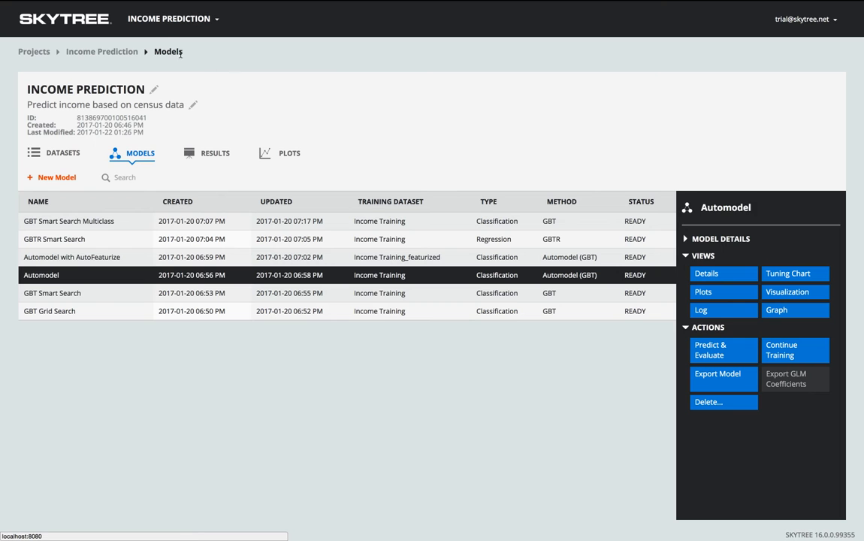
left_click(776, 311)
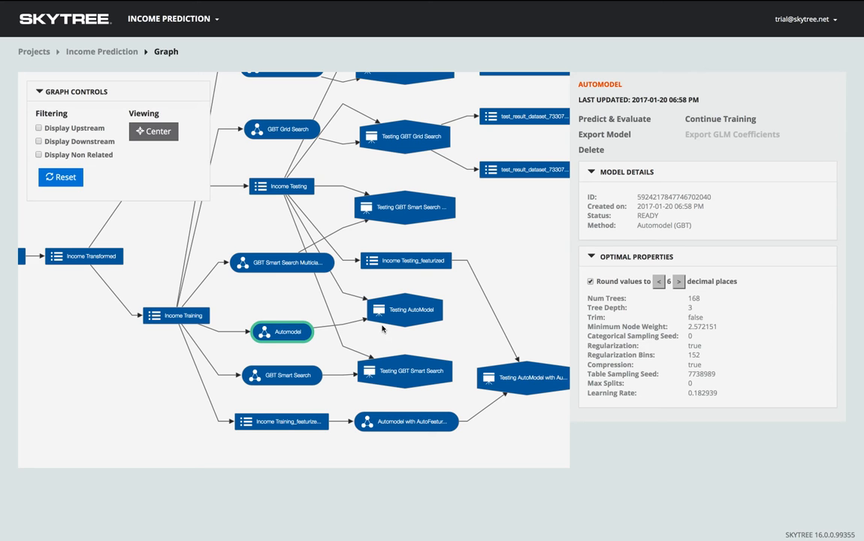
left_click(397, 308)
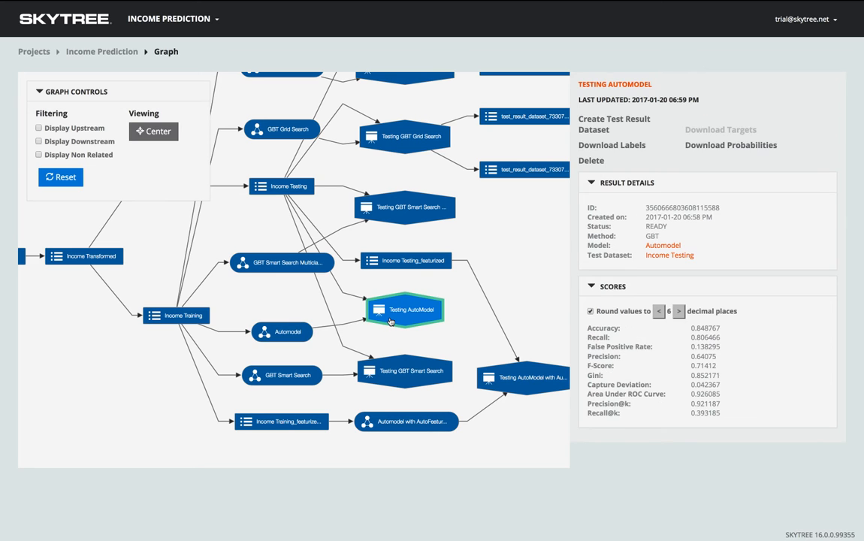
left_click(191, 322)
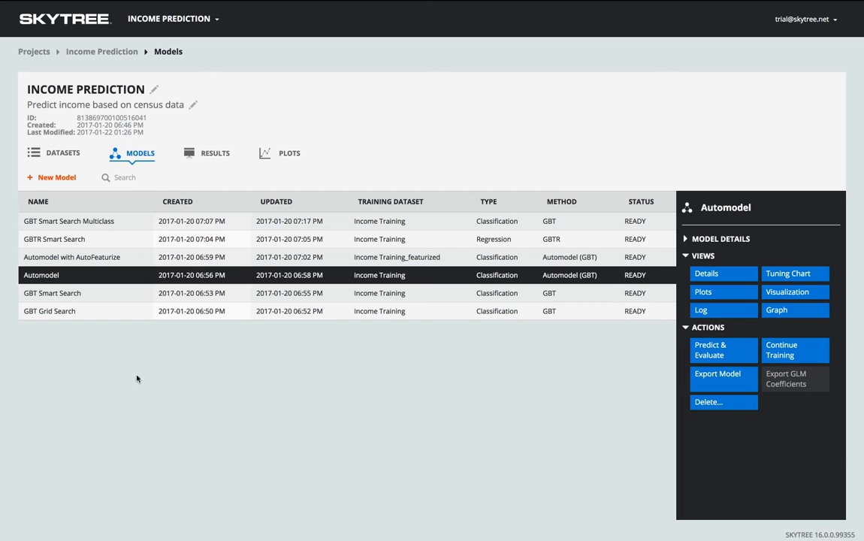
Open GBT Grid Search's tuning results chart and inspect the parameters of the highest Gini point at numTrees 100.
left_click(149, 319)
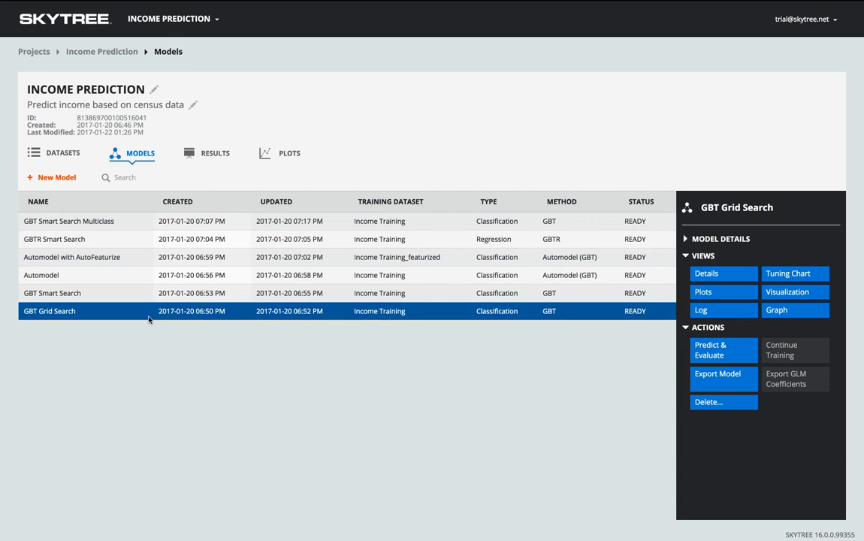
left_click(783, 276)
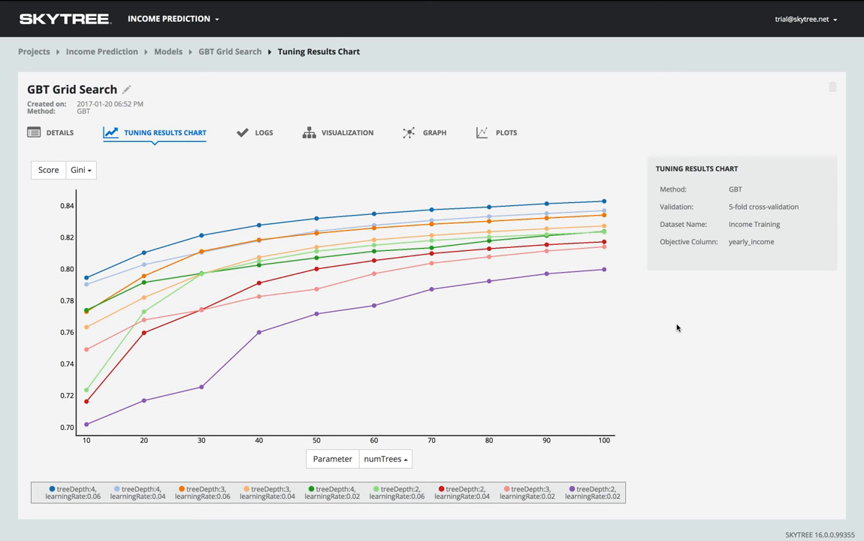
left_click(605, 202)
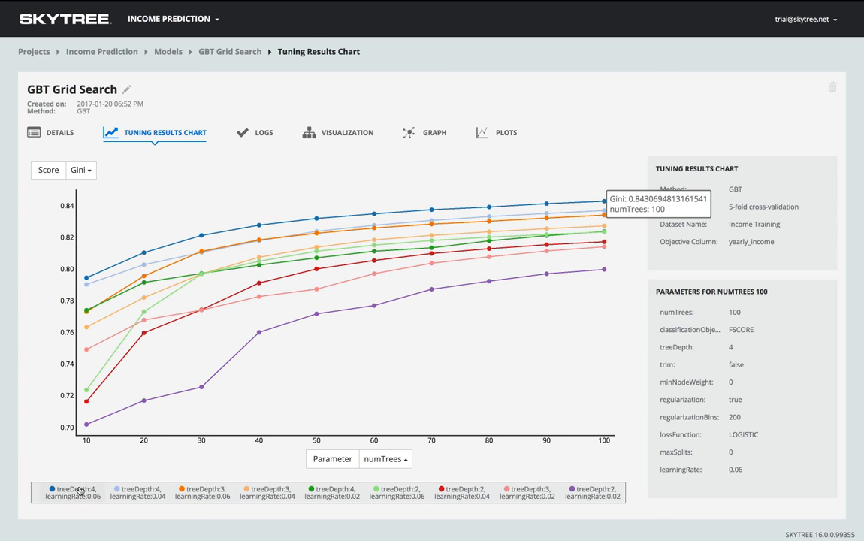
Limit the chart to the treeDepth 4 series with learningRate 0.06 and 0.04 plus treeDepth 3 with 0.06, and return to the models list.
left_click(117, 493)
left_click(186, 496)
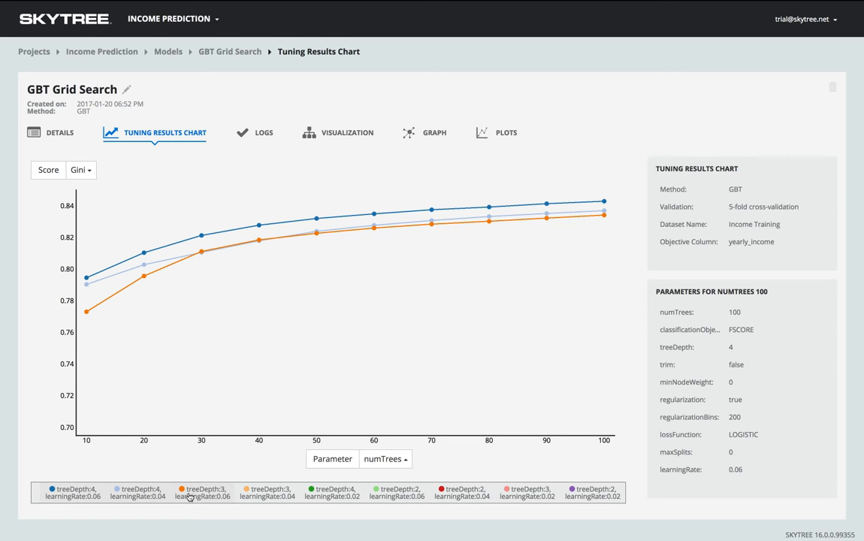
left_click(168, 53)
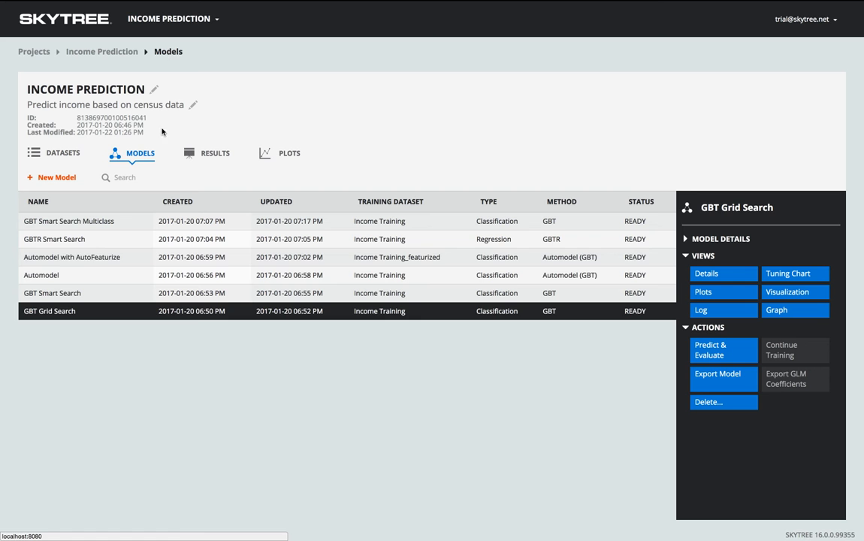
Open Automodel's training log, examine the best tuning results and parameters for each metric, and return to the models list.
left_click(196, 275)
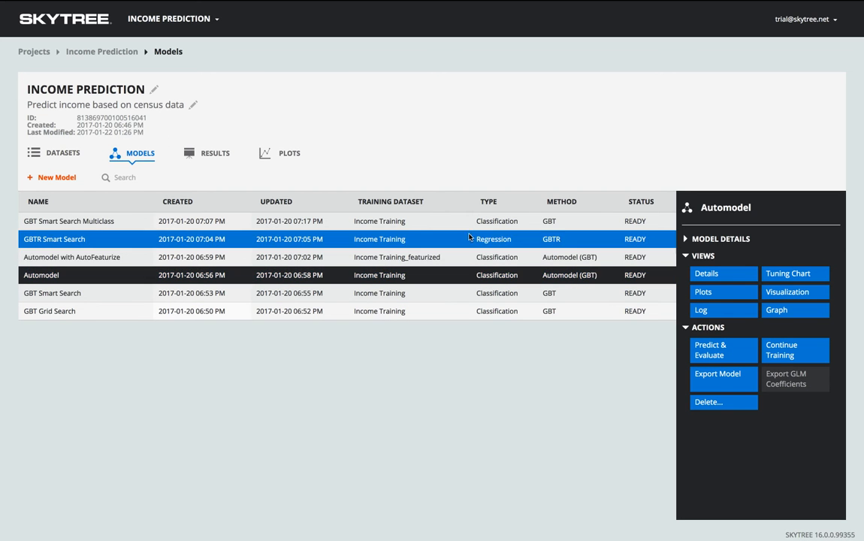
left_click(723, 310)
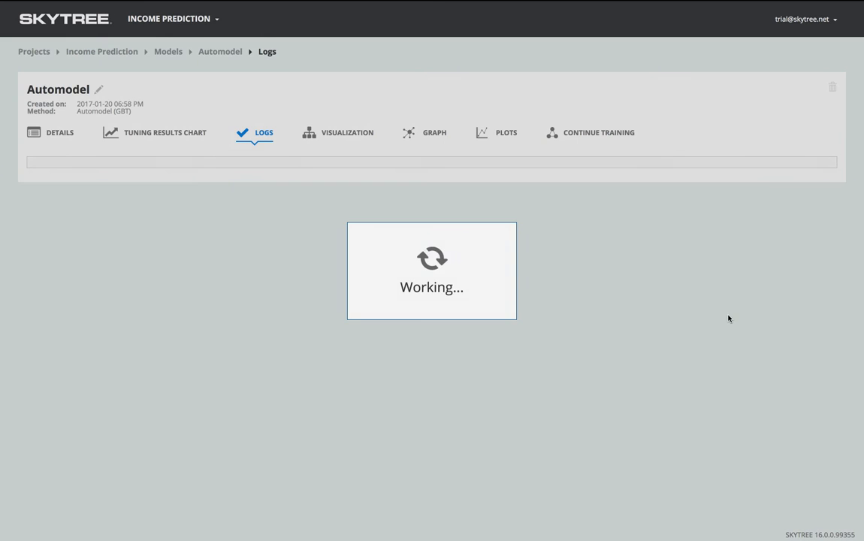
scroll(582, 275, "down", 5)
scroll(582, 275, "down", 20)
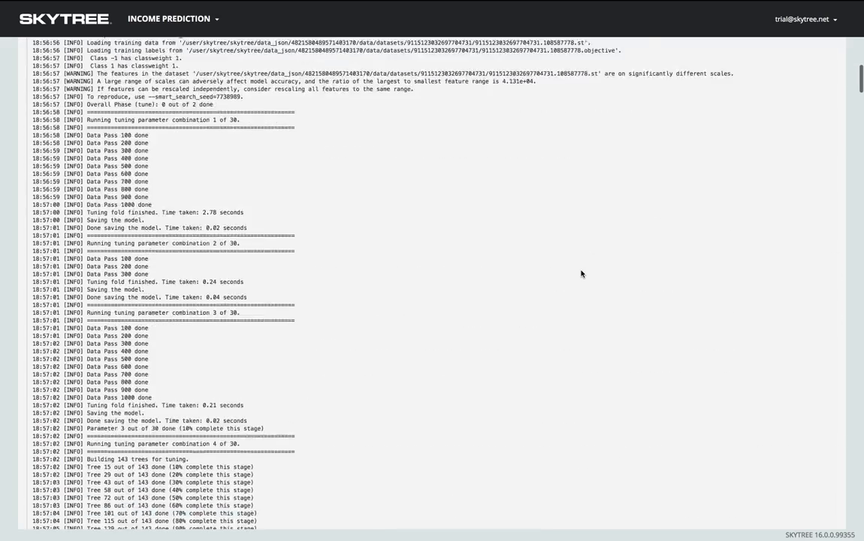
scroll(582, 274, "down", 20)
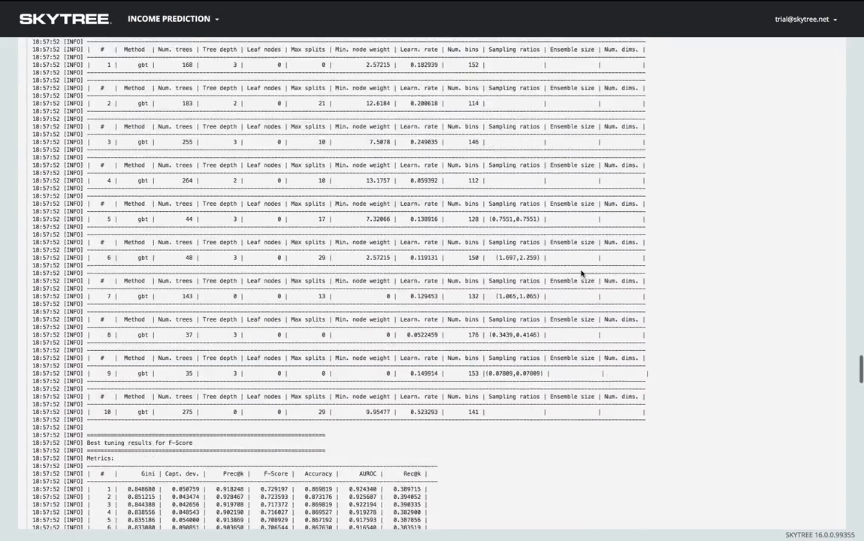
scroll(582, 274, "up", 15)
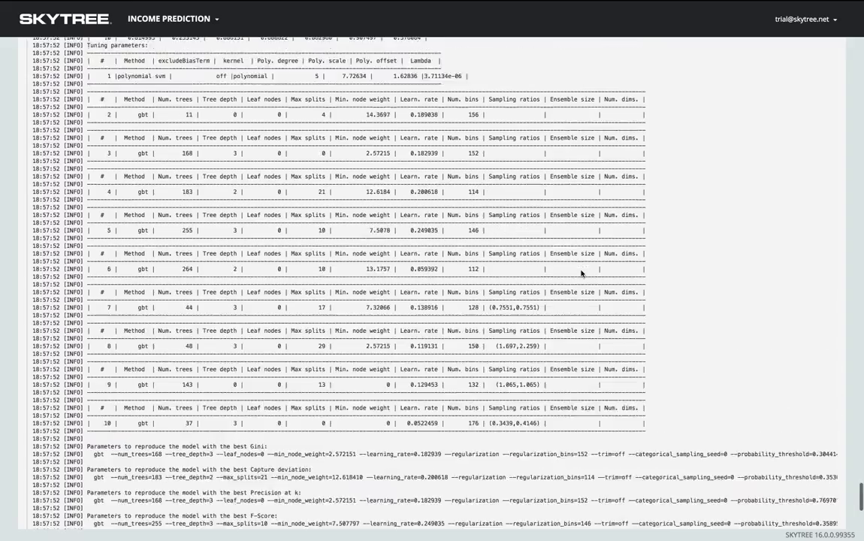
scroll(582, 274, "up", 10)
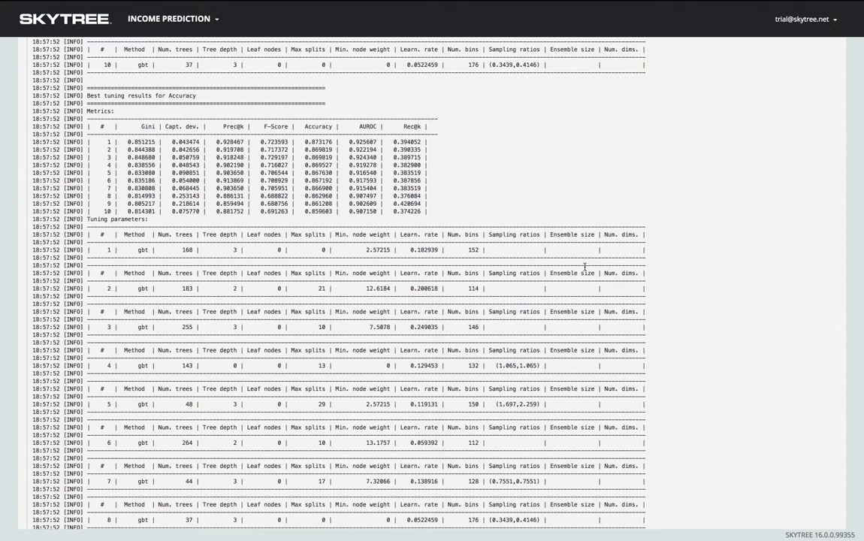
key("alt+Left")
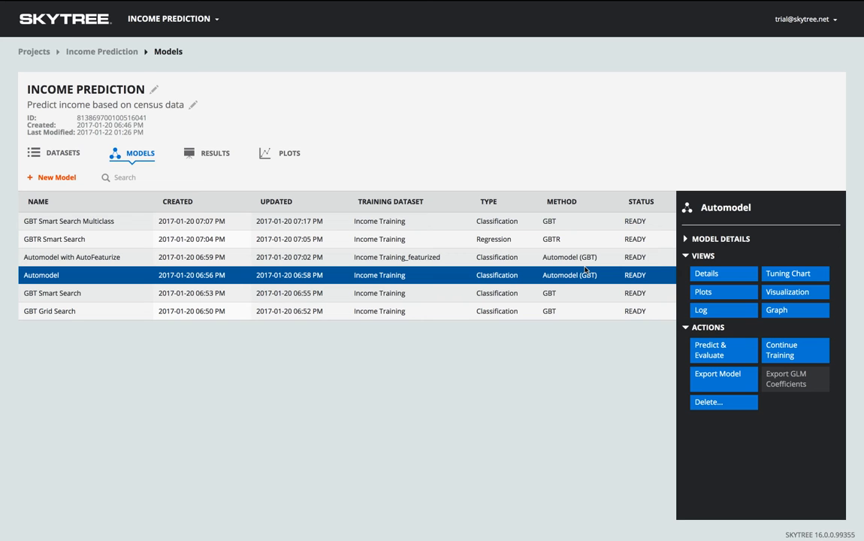
Open the details of the Testing AutoModel result and review its ROC curve, confusion matrix and scores.
left_click(215, 154)
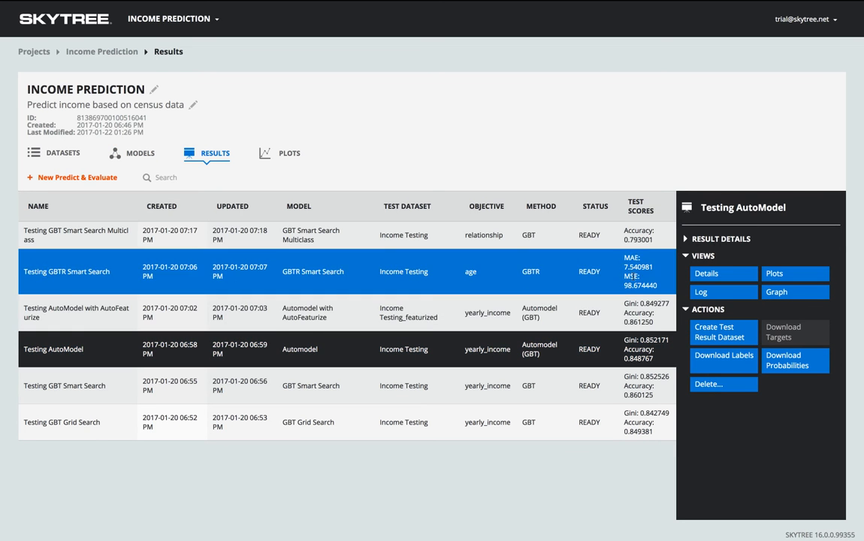
left_click(726, 275)
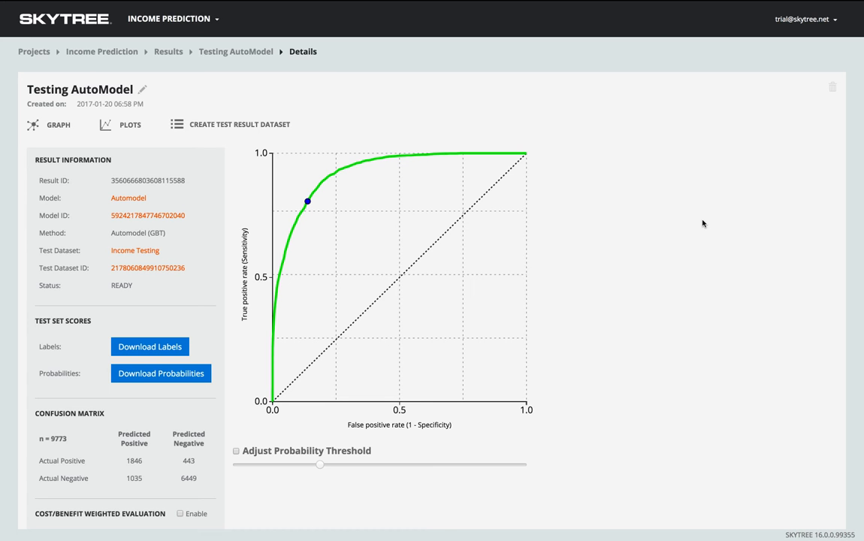
scroll(693, 239, "down", 5)
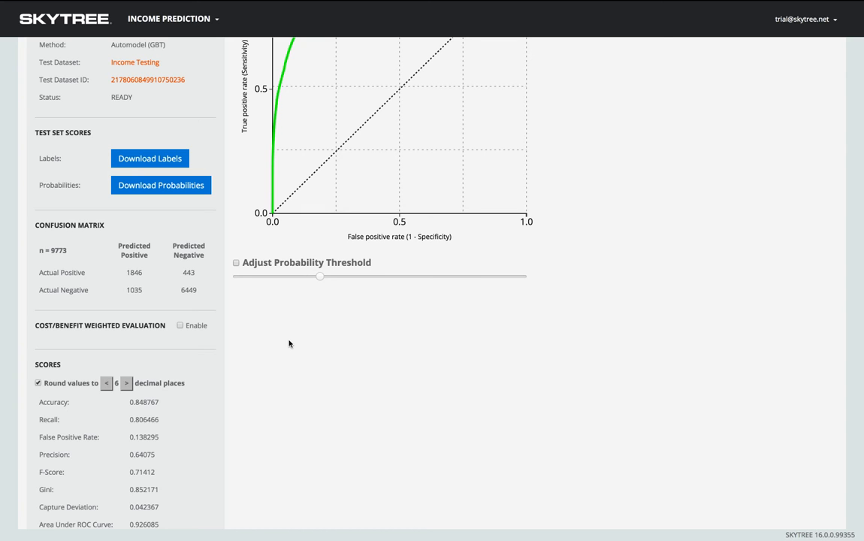
Enable cost/benefit weighted evaluation with true positive and true negative benefits of 100 and false positive and false negative costs of -100.
left_click(180, 327)
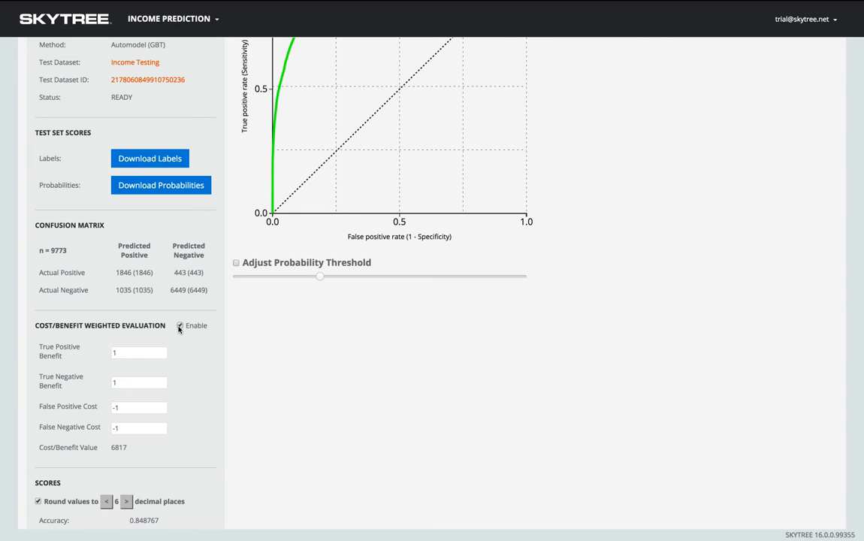
left_click(150, 353)
type("00")
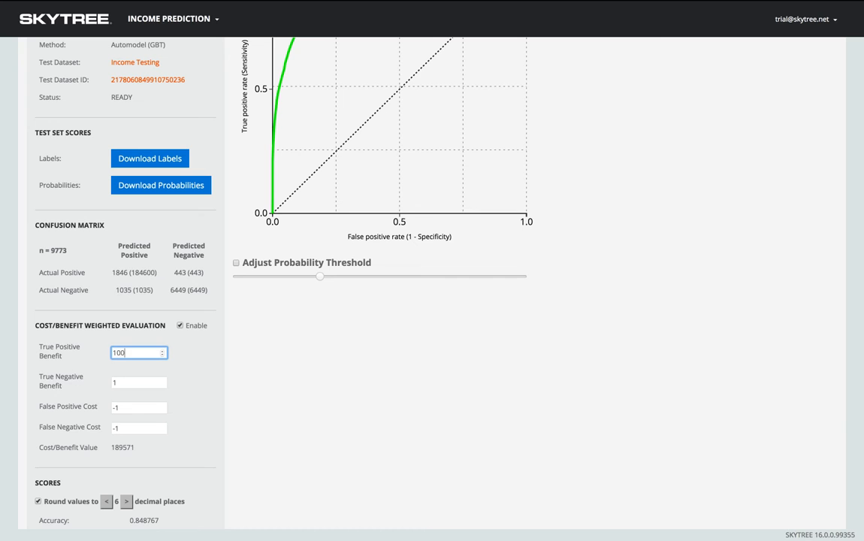
left_click(145, 384)
type("00")
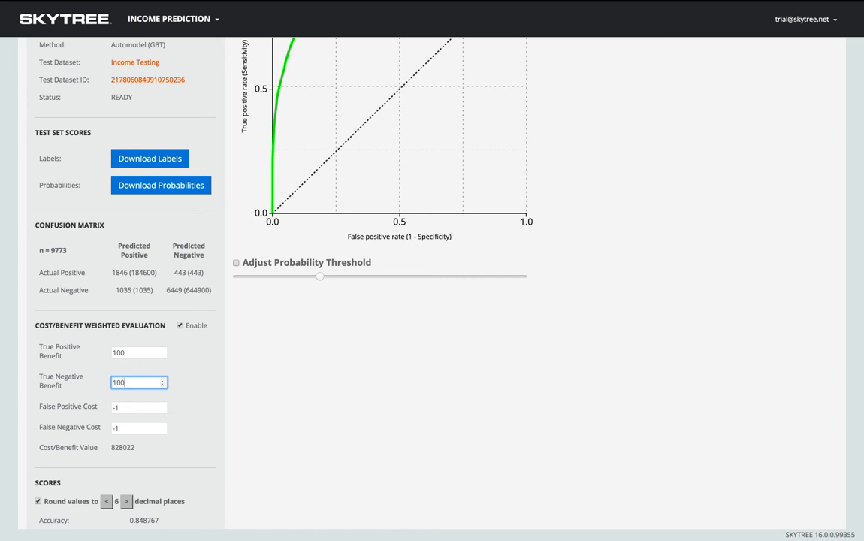
key("Tab")
type("-100")
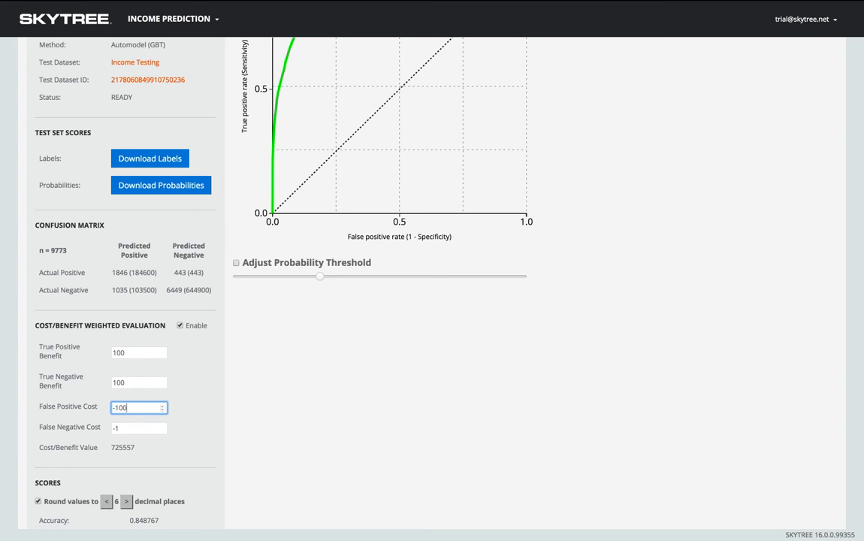
key("Tab")
type("-100")
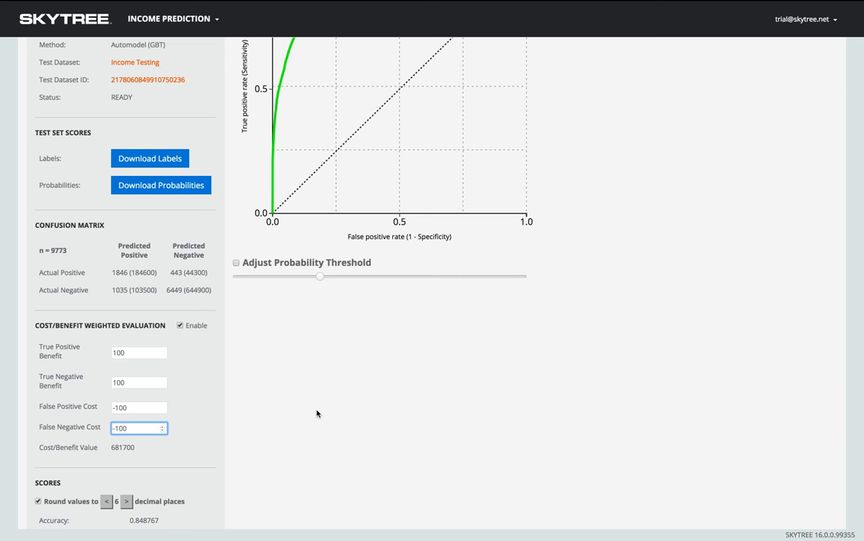
scroll(301, 418, "up", 5)
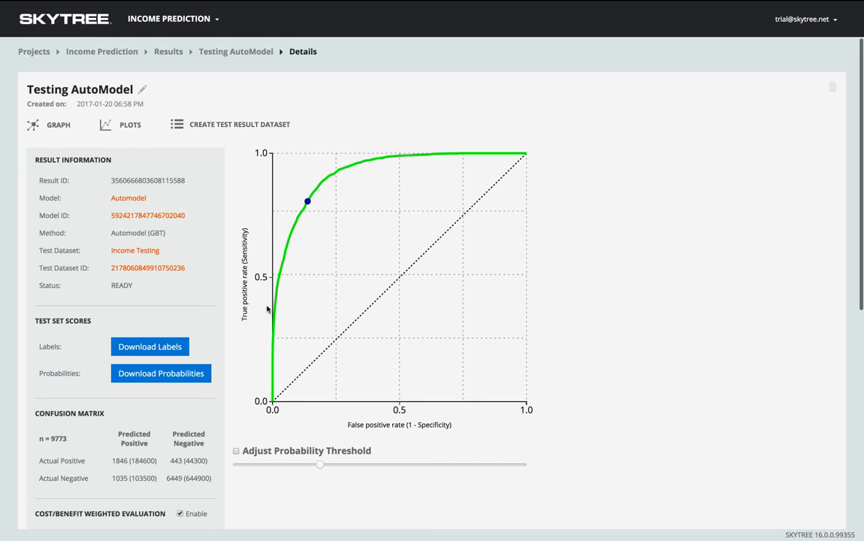
Look at the New Predict & Evaluate setup from the results list without submitting it, and return to the models list.
left_click(167, 52)
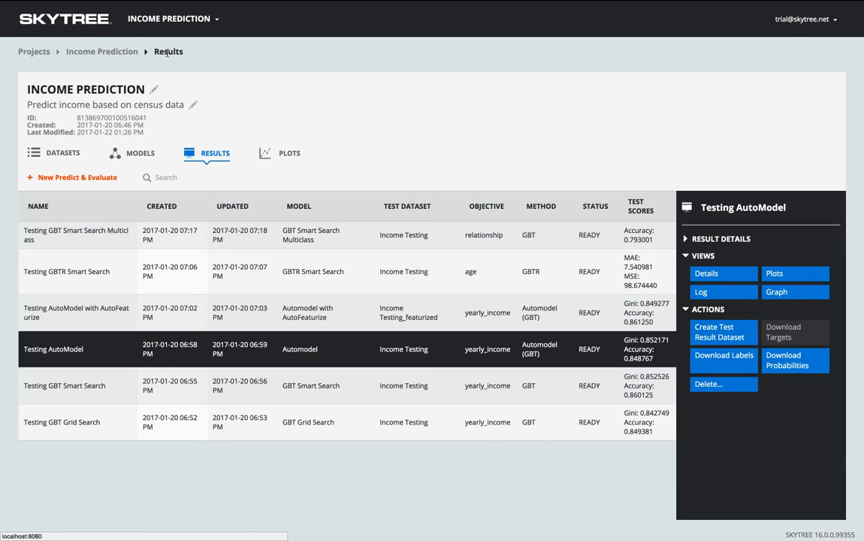
left_click(93, 181)
left_click(128, 147)
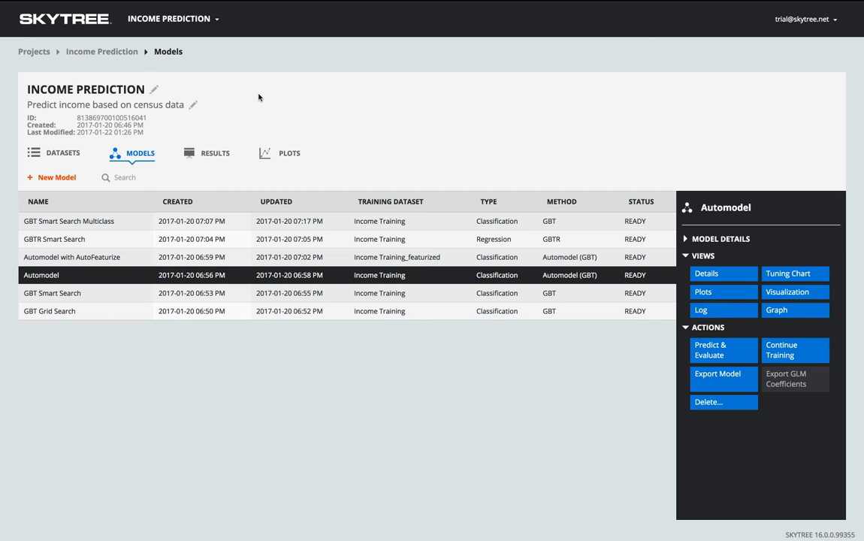
Visualize GBT Grid Search's decision trees, tracing the path to a leaf in tree 1 and browsing the list of other trees.
left_click(242, 308)
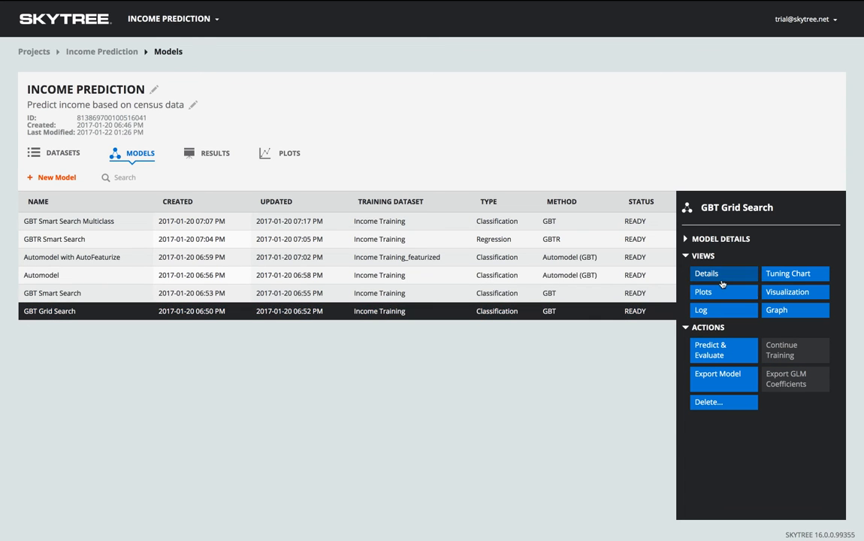
left_click(779, 293)
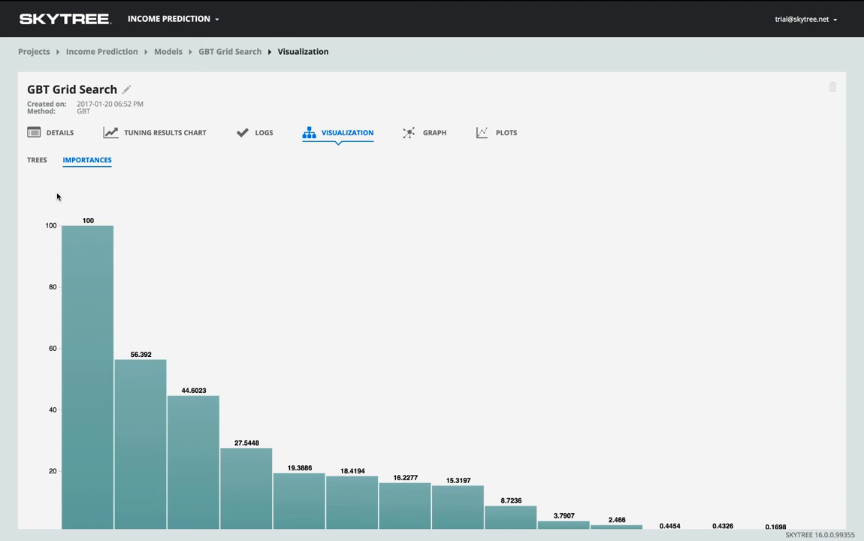
left_click(39, 162)
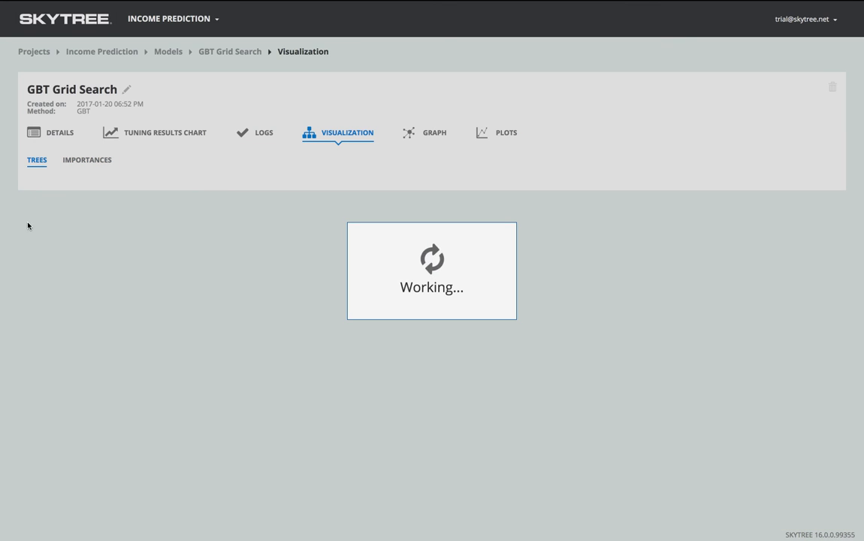
scroll(21, 254, "down", 3)
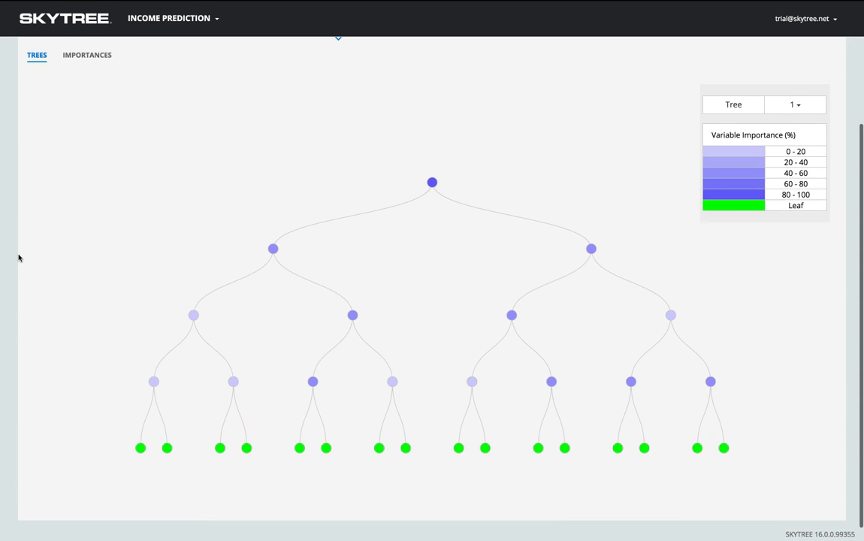
mouse_move(219, 451)
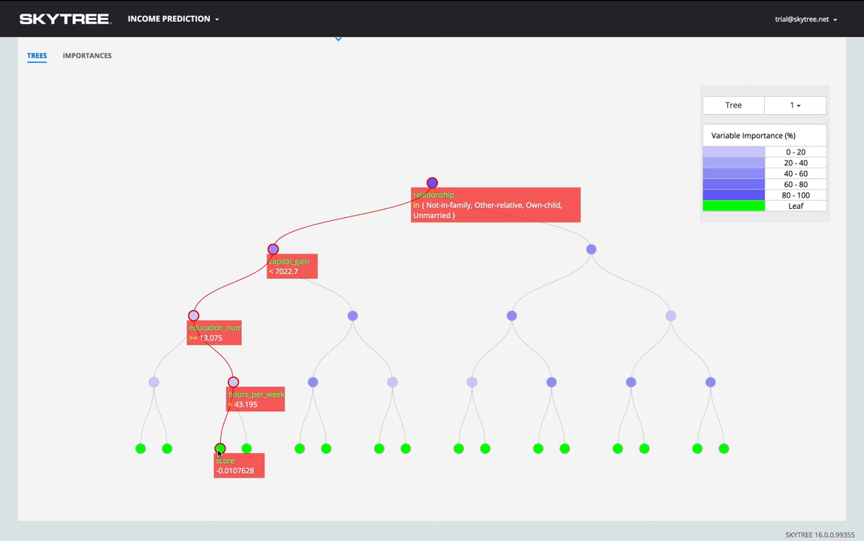
left_click(796, 105)
scroll(784, 181, "down", 10)
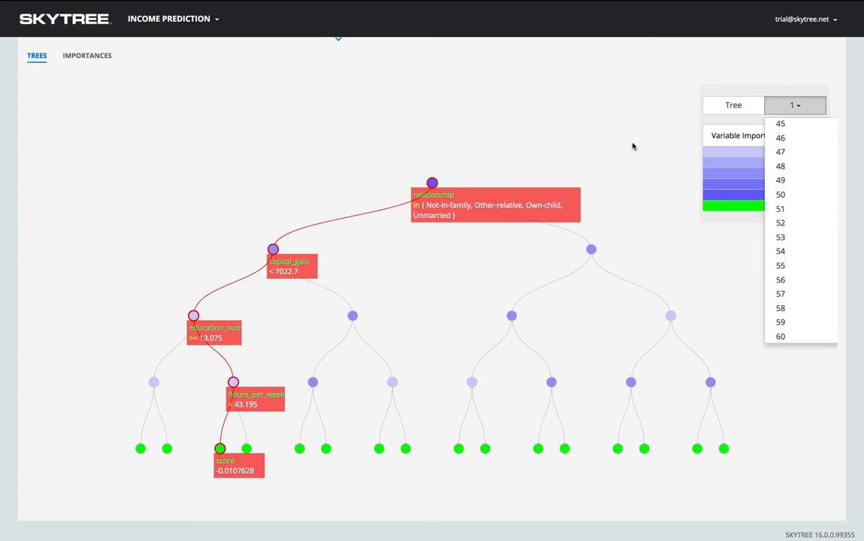
Trace the path to the neighbouring leaf under hours_per_week in tree 1 and view GBT Grid Search's variable importances.
left_click(599, 135)
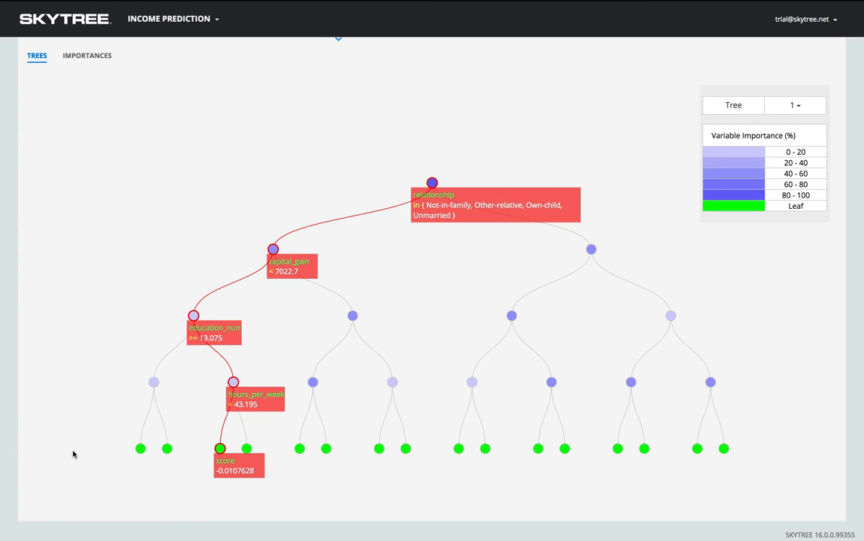
left_click(245, 449)
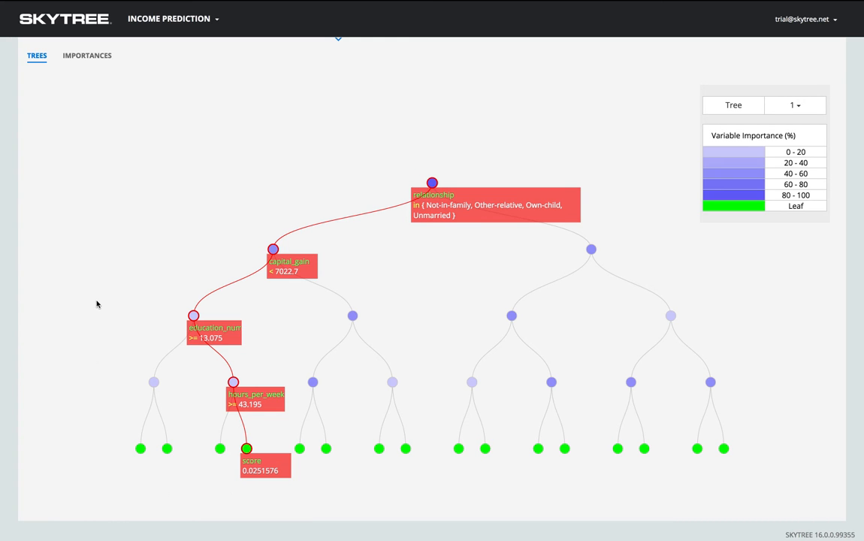
left_click(80, 65)
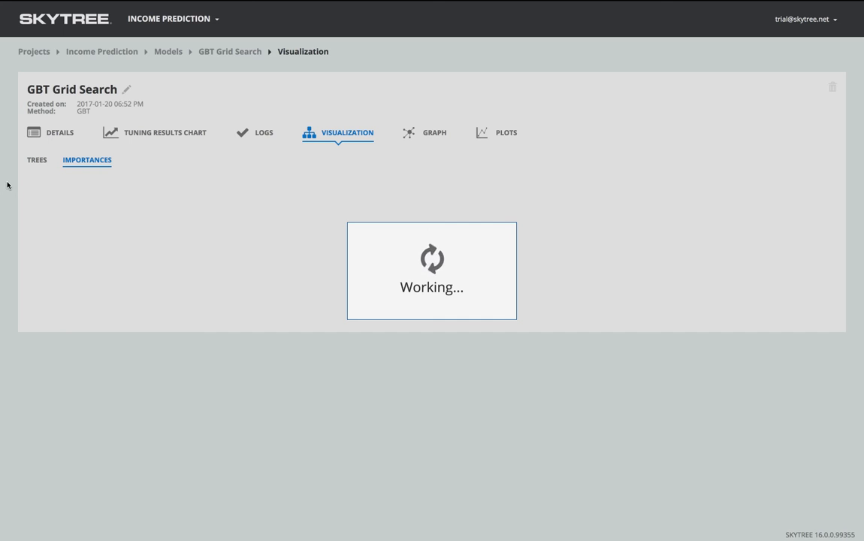
scroll(9, 186, "down", 3)
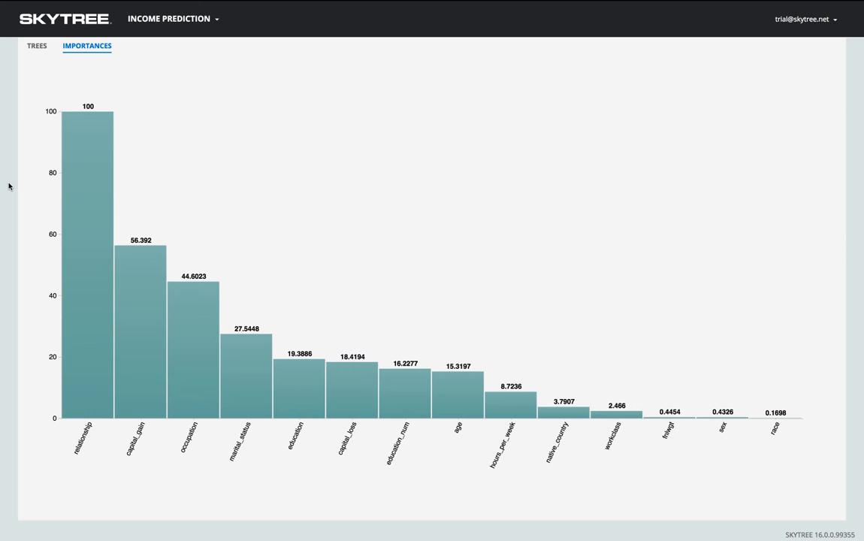
Open GBT Grid Search's plots, sort them by name, and review the capture deviation and 1D and 2D PDP plots.
scroll(10, 186, "up", 5)
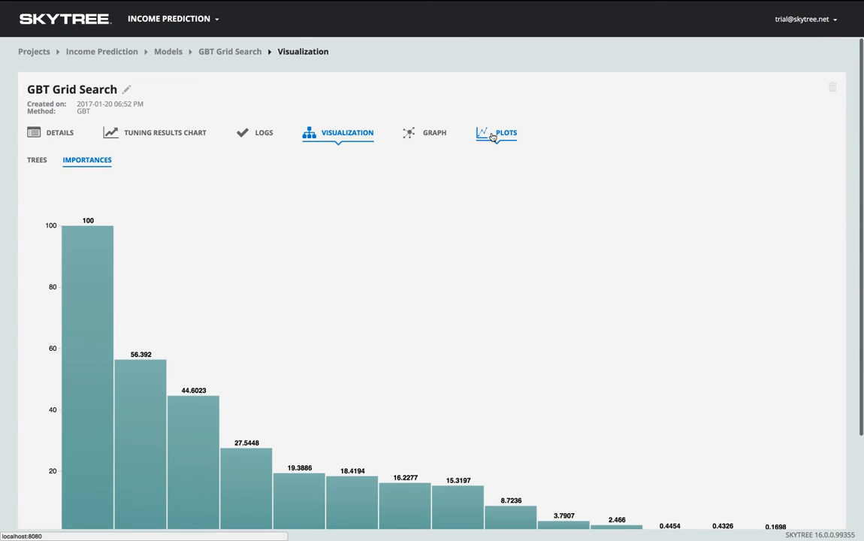
left_click(496, 134)
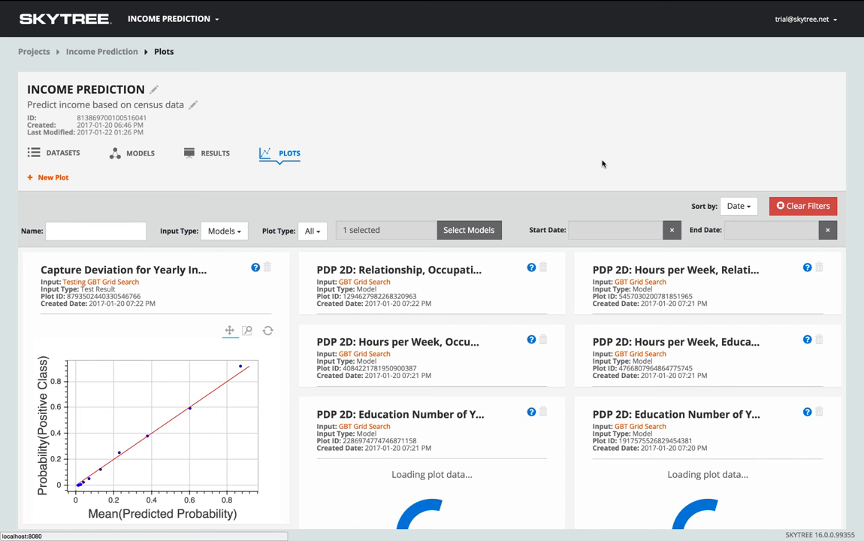
left_click(737, 208)
left_click(739, 223)
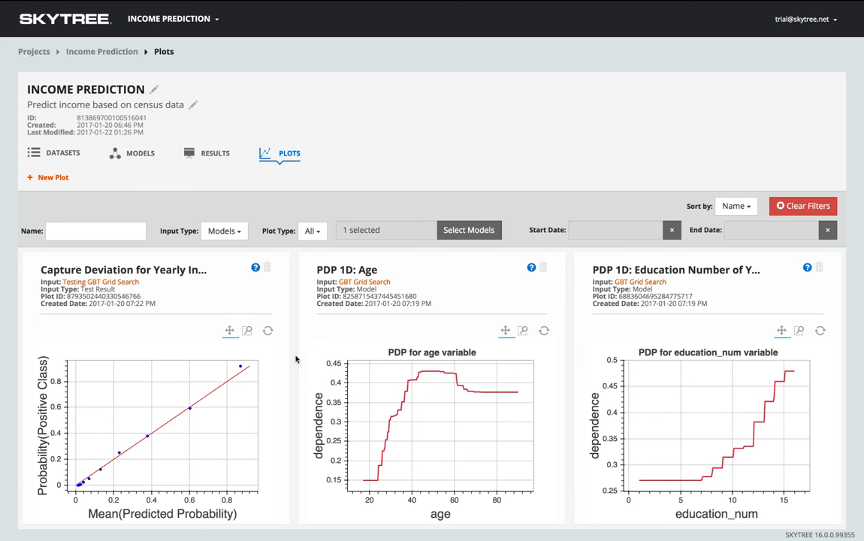
scroll(296, 359, "down", 4)
scroll(296, 359, "down", 4)
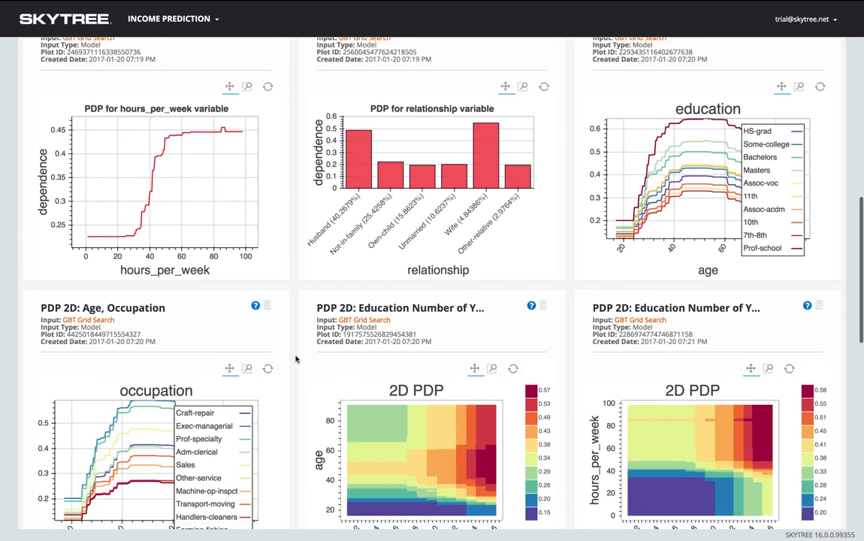
scroll(297, 359, "down", 1)
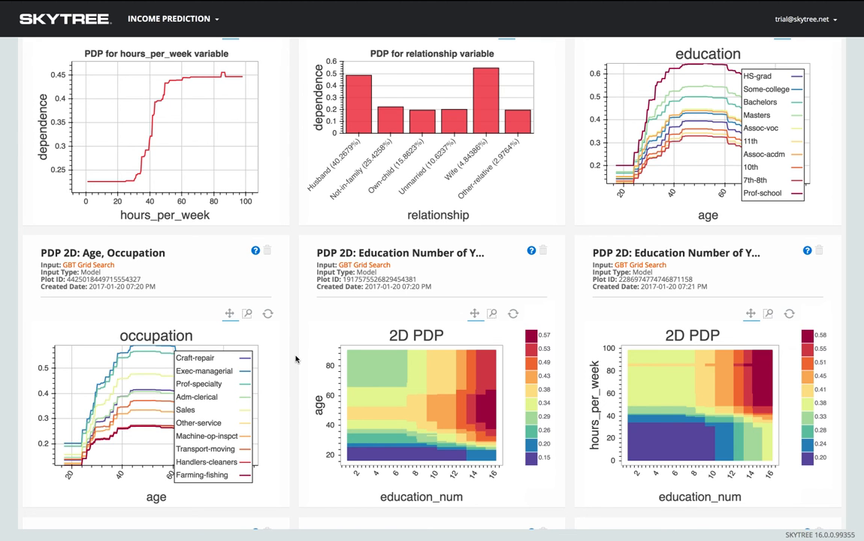
scroll(297, 360, "down", 8)
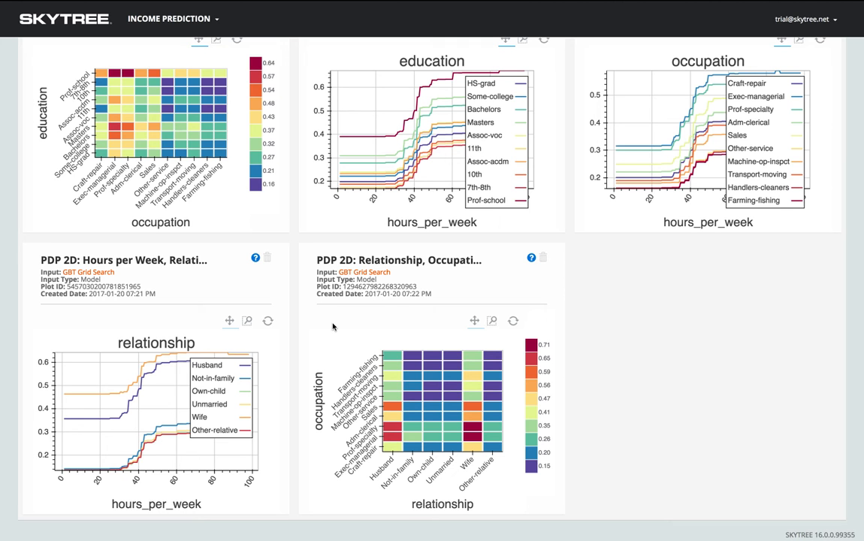
Switch to Adobe Acrobat Reader, read the Business Value and Insight slide, and return to the plots page in Chrome.
key("super+Tab")
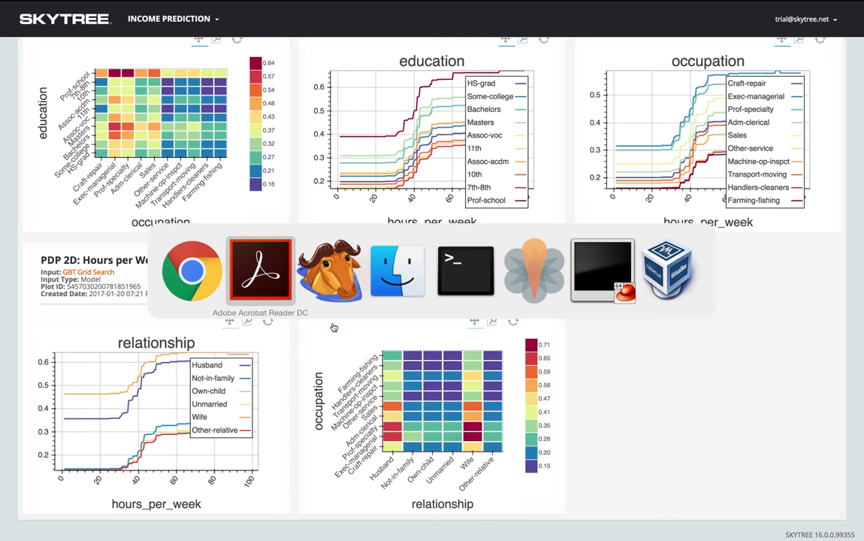
key("Right")
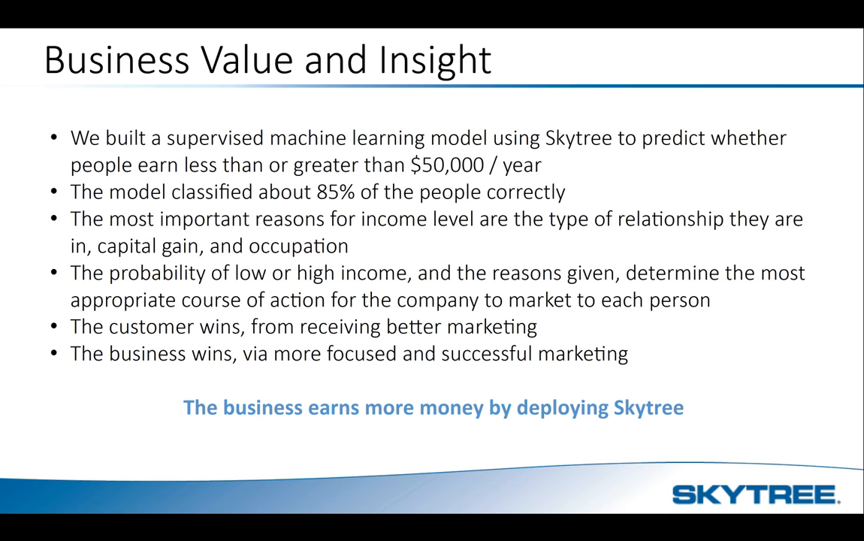
key("super+Tab")
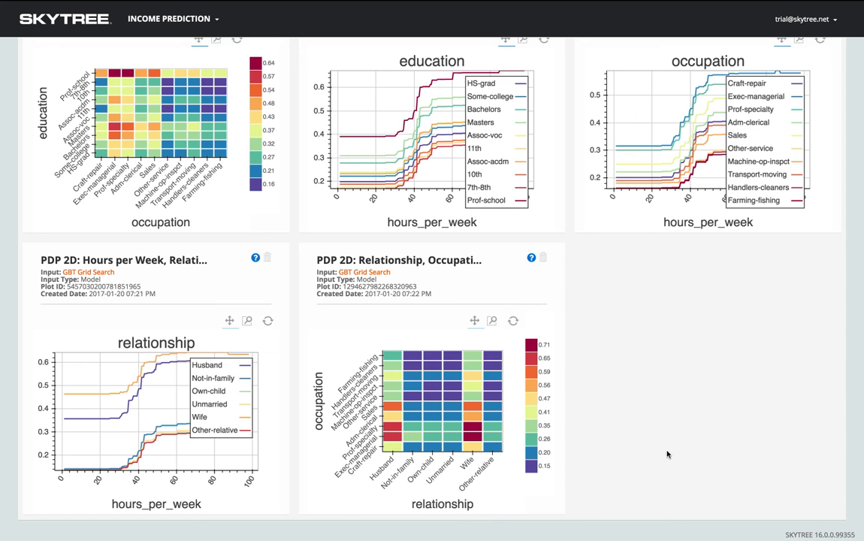
Return to the project's models list and open the graph of the Automodel model.
scroll(293, 328, "up", 15)
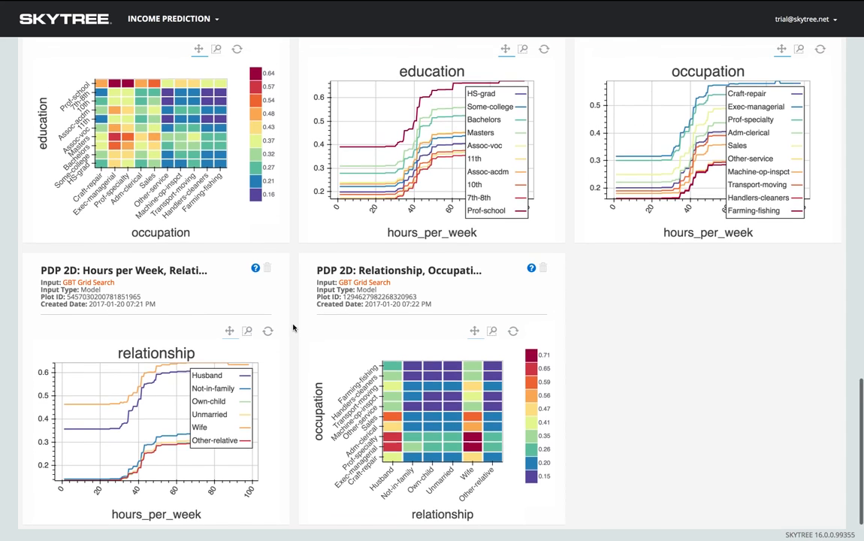
scroll(294, 328, "up", 2)
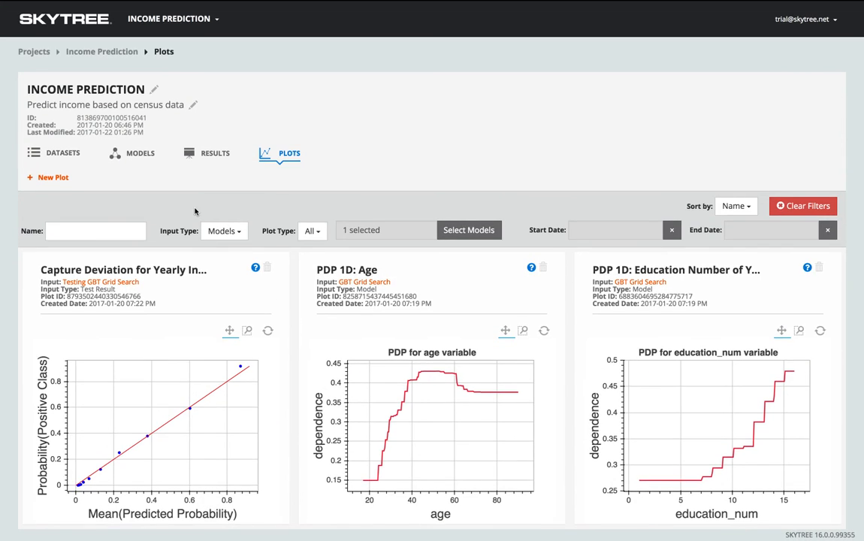
left_click(137, 161)
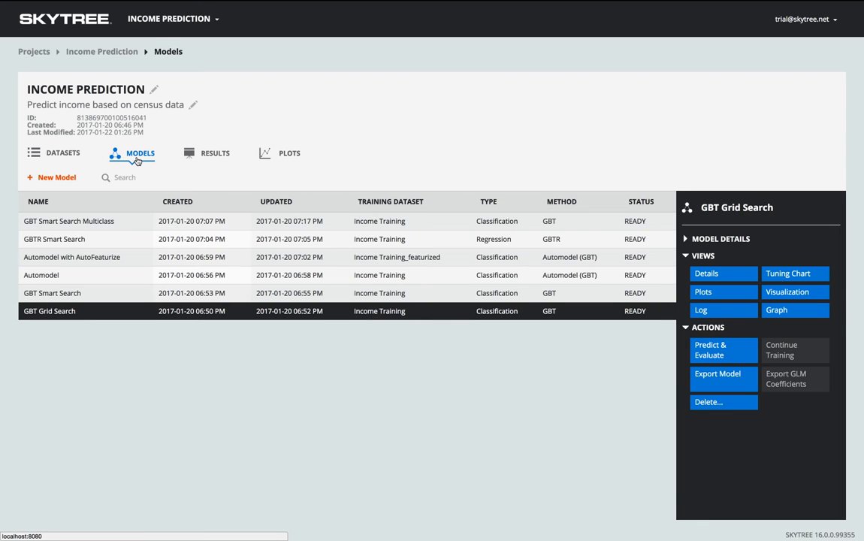
left_click(125, 278)
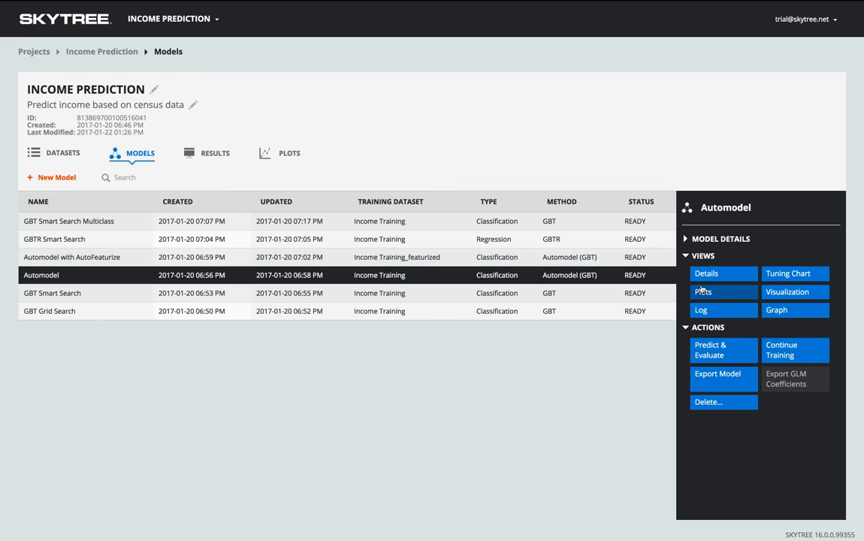
left_click(775, 310)
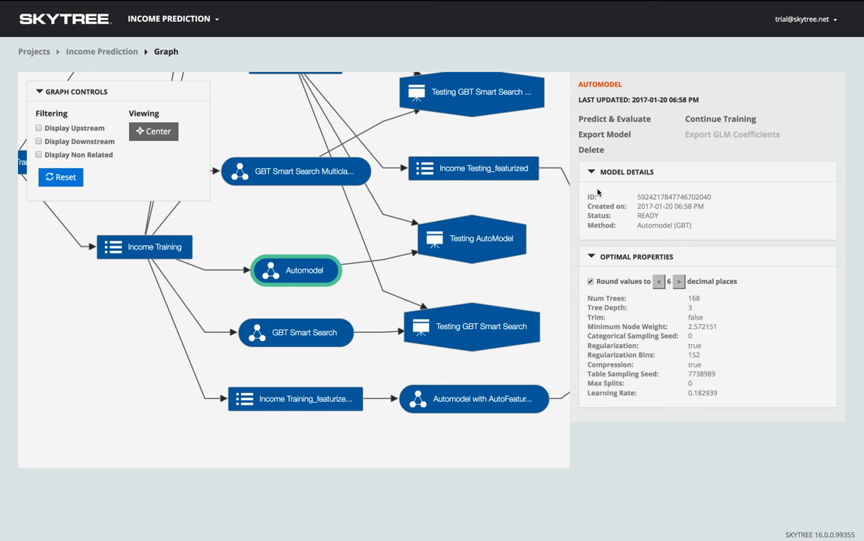
Look at the Create Test Result Dataset option of the Testing AutoModel result in the graph without creating a dataset.
left_click(496, 236)
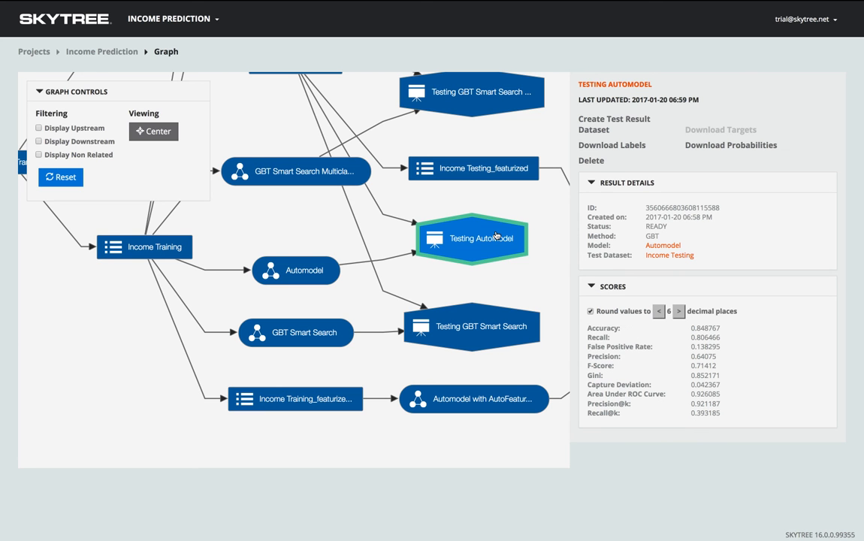
left_click(610, 125)
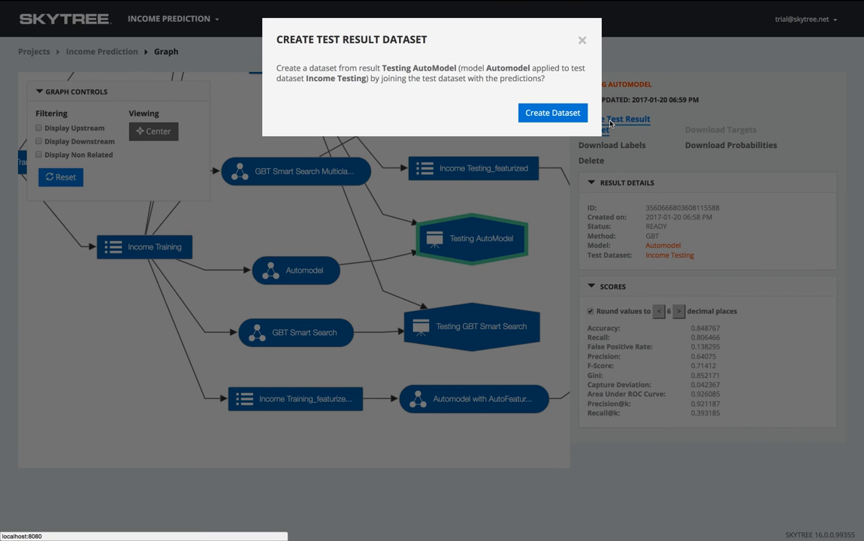
left_click(583, 42)
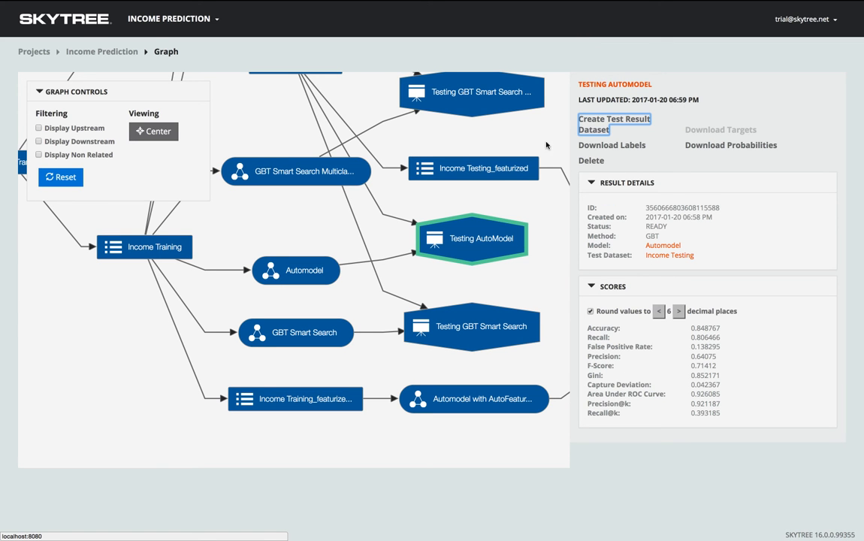
Look at the PMML and Binary export options of the Automodel model in the graph without downloading it.
left_click(305, 262)
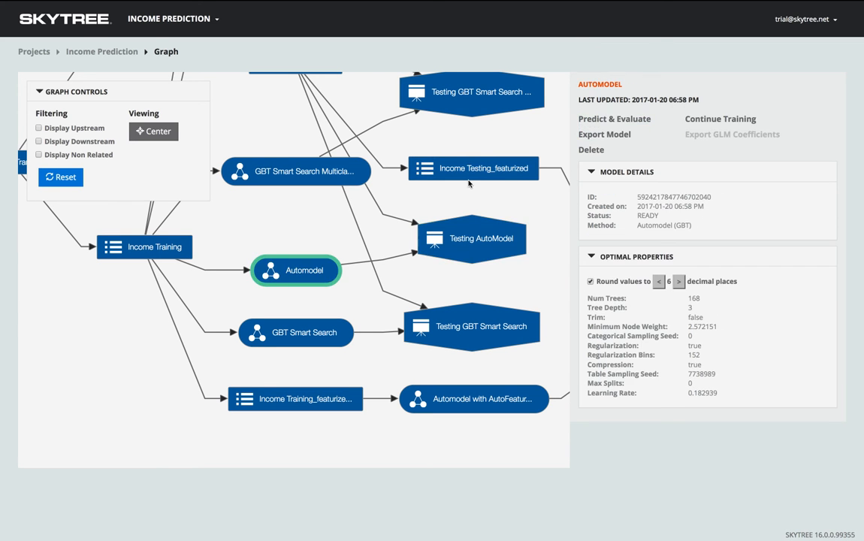
left_click(612, 135)
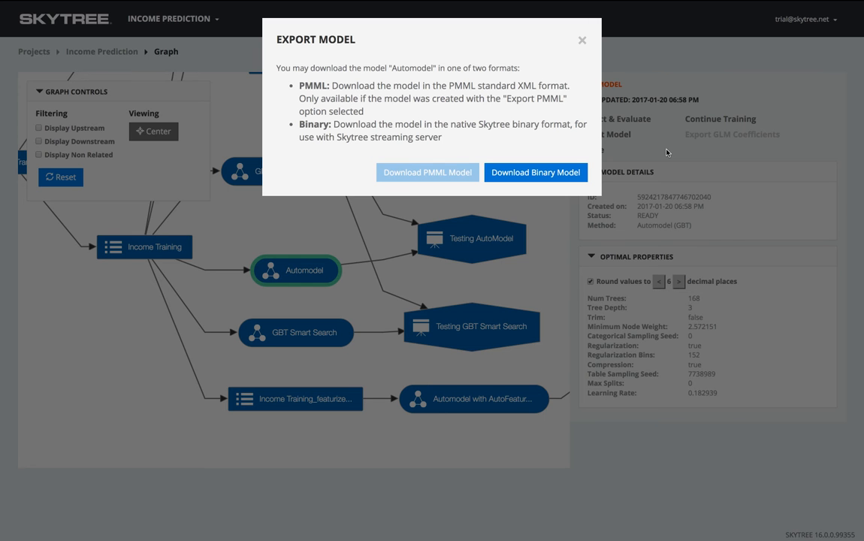
left_click(582, 42)
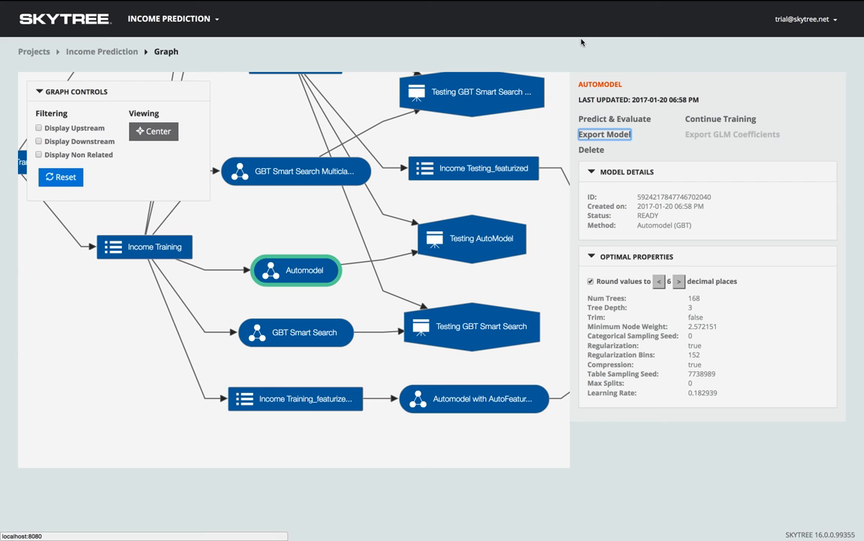
Open the Testing GBT Smart Search Multiclass result from the graph, examine its confusion matrix, and return to the project's datasets.
left_click(493, 94)
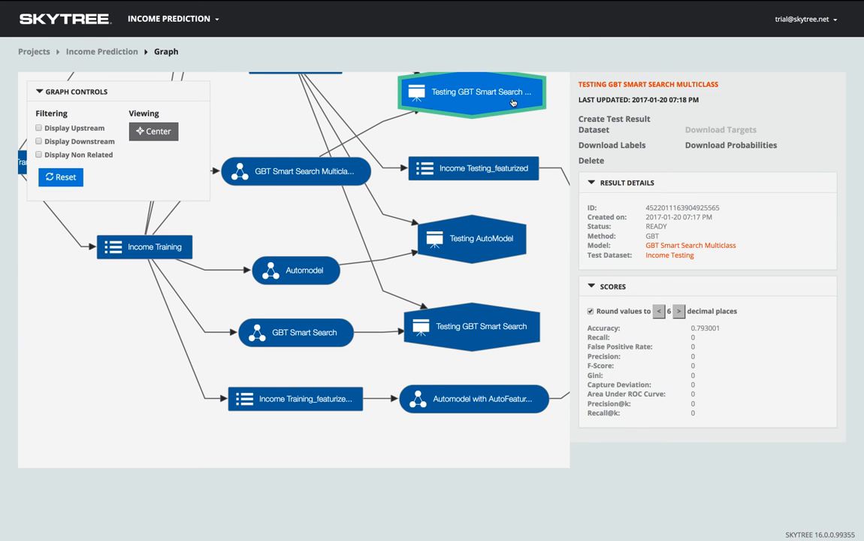
left_click(625, 89)
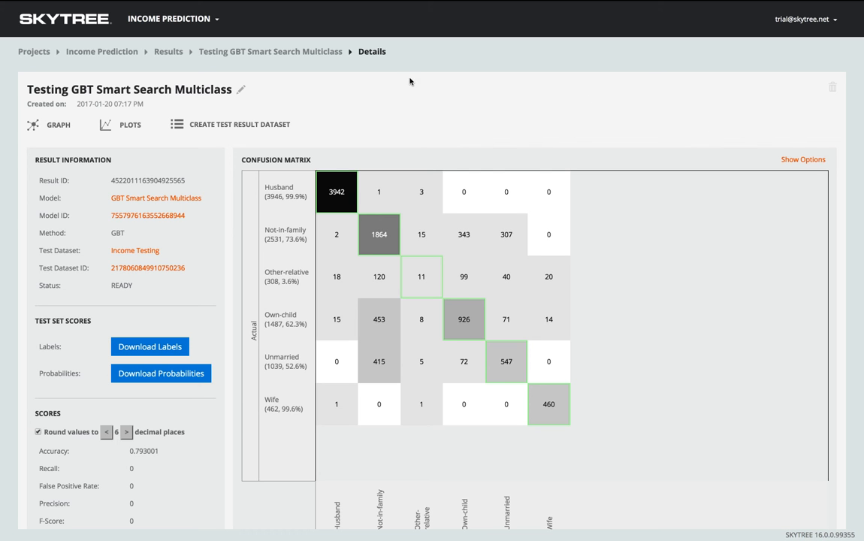
left_click(101, 54)
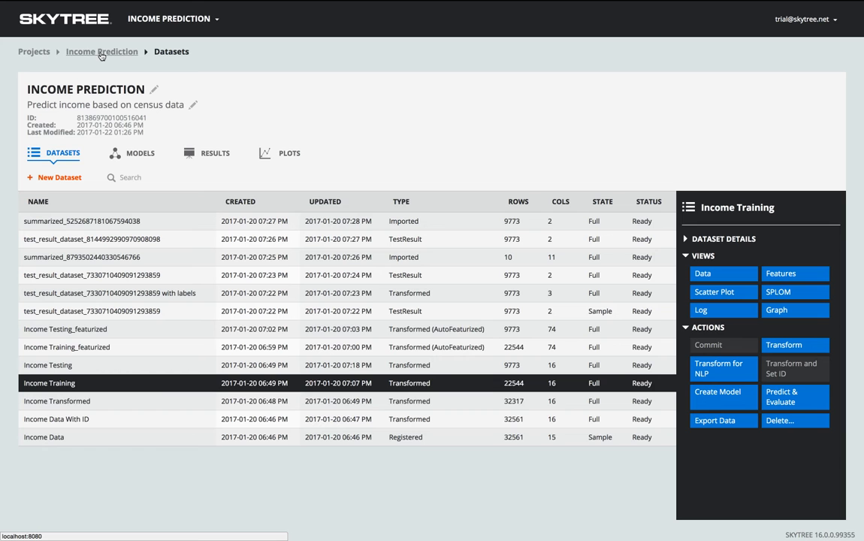
Look at the Transform for NLP setup of Income Data With ID, choosing Extract features from this dataset, and return to the datasets unsubmitted.
left_click(117, 426)
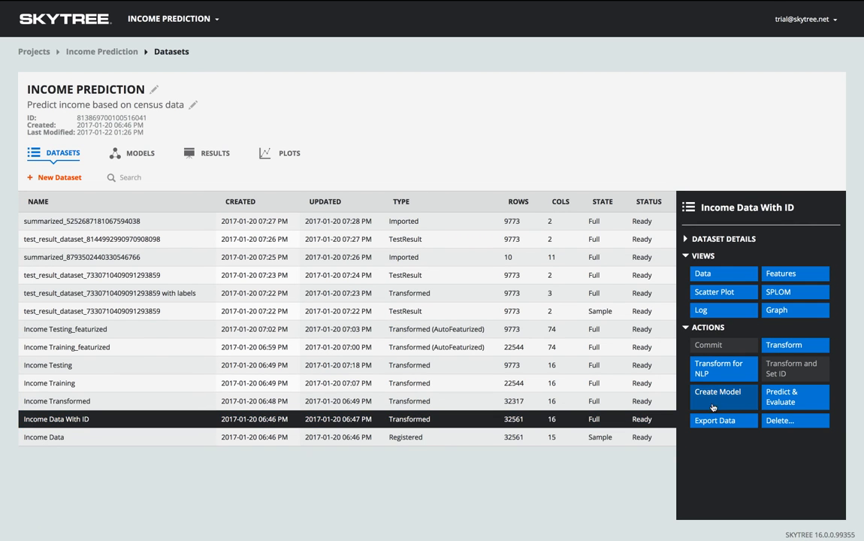
left_click(718, 368)
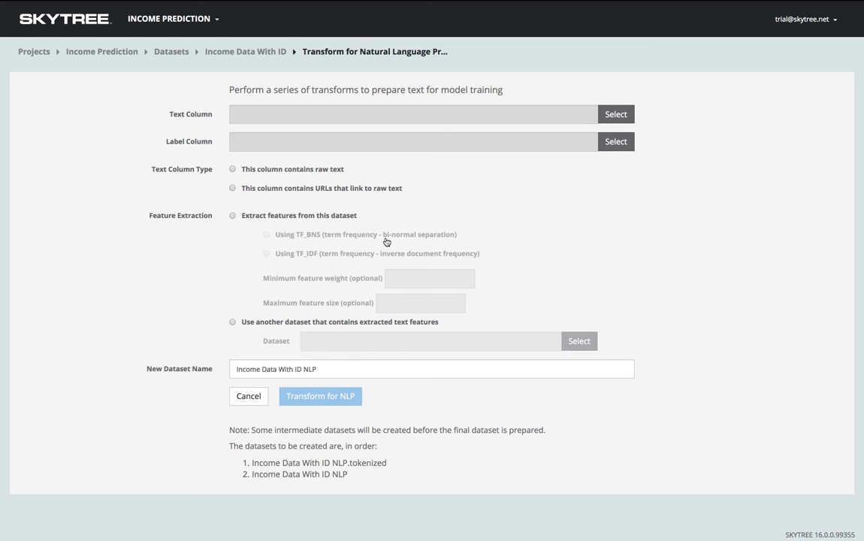
left_click(233, 218)
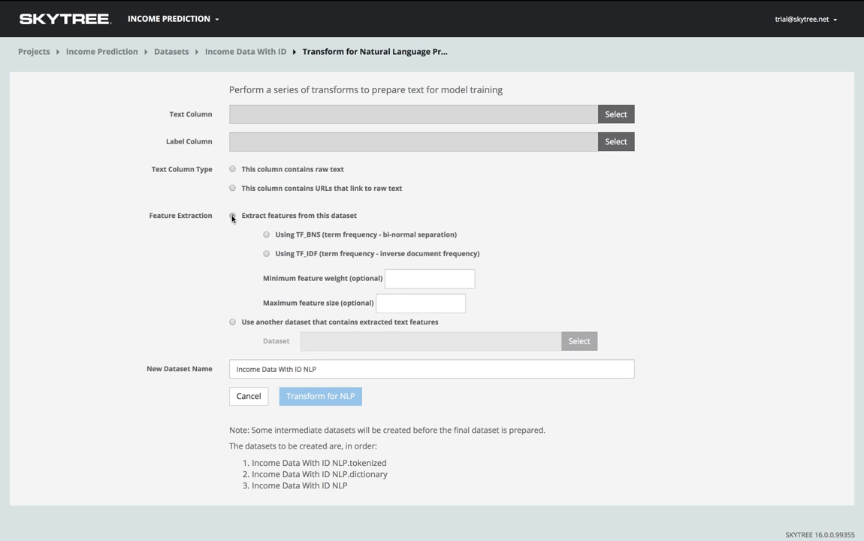
left_click(232, 216)
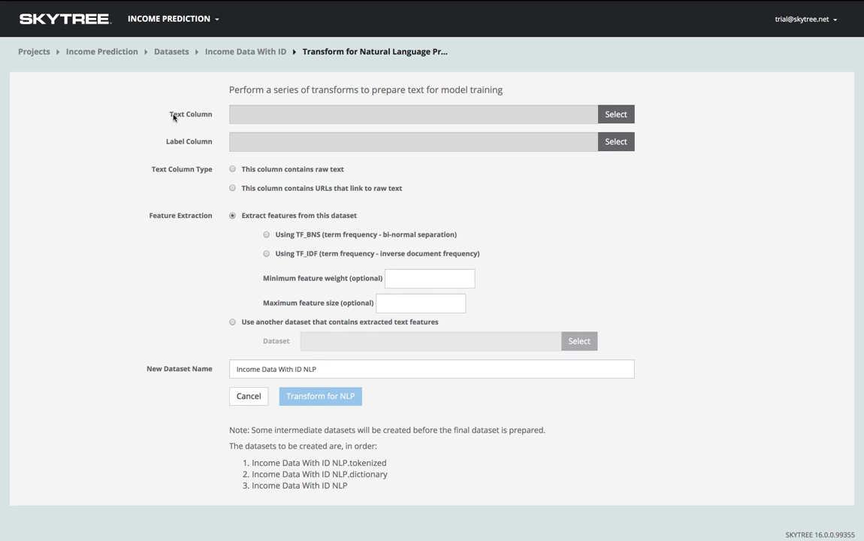
left_click(172, 52)
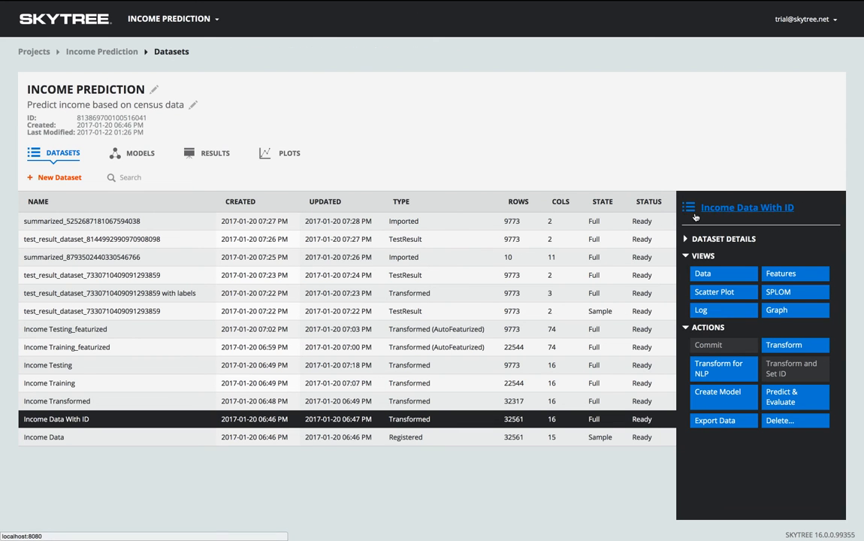
Start a transform of the Income Data With ID dataset and add the Normalize_unit snippet to it.
left_click(771, 350)
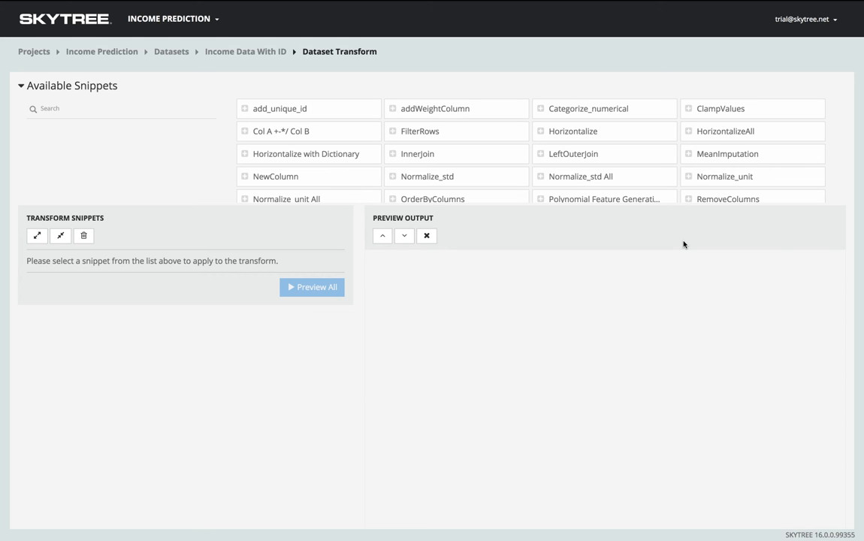
left_click(738, 180)
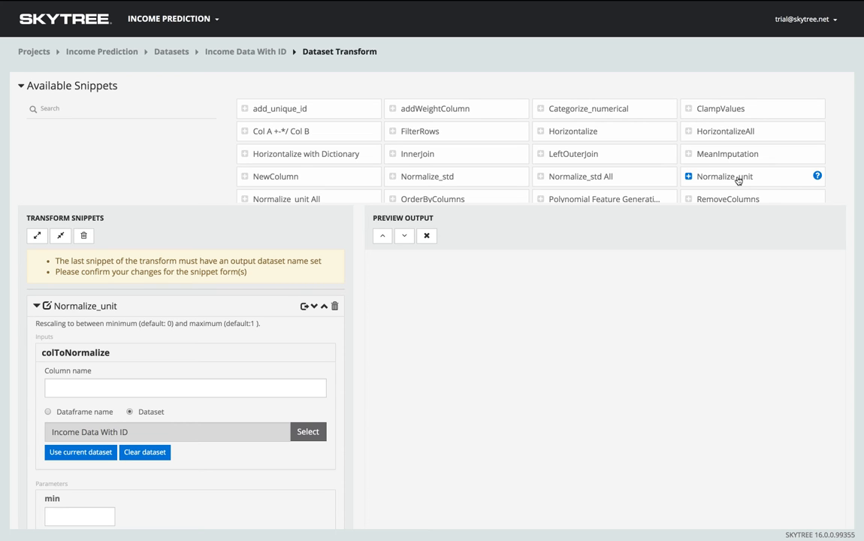
mouse_move(234, 4)
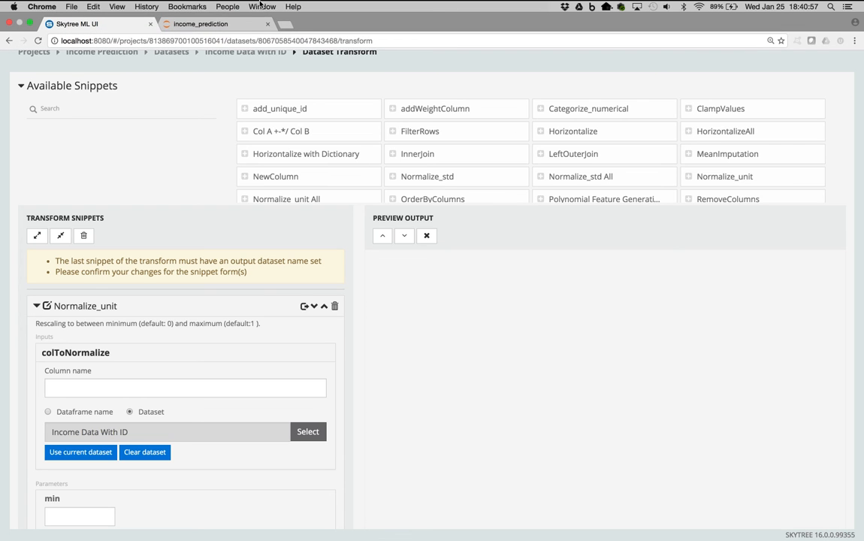
Look through the income_prediction Jupyter notebook from its introduction to the Conclusions section, and return to the Skytree dataset transform page.
left_click(218, 24)
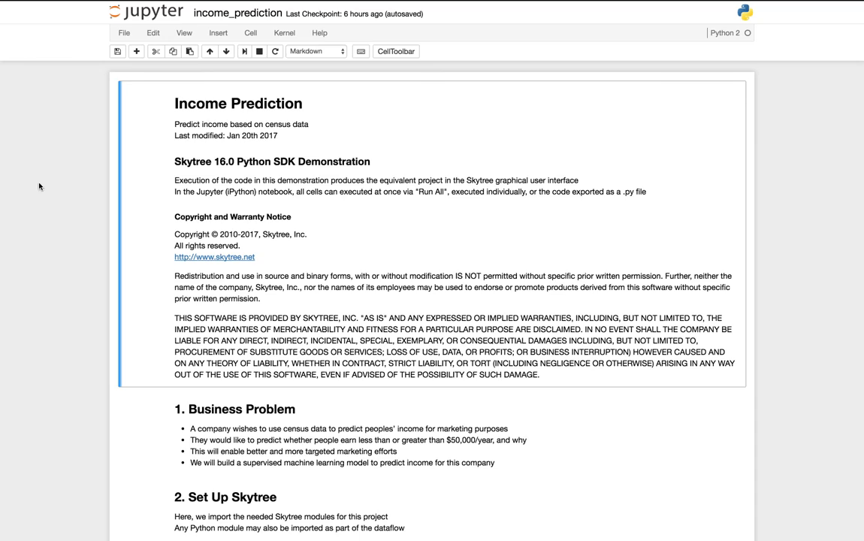
scroll(43, 203, "down", 5)
scroll(43, 208, "down", 20)
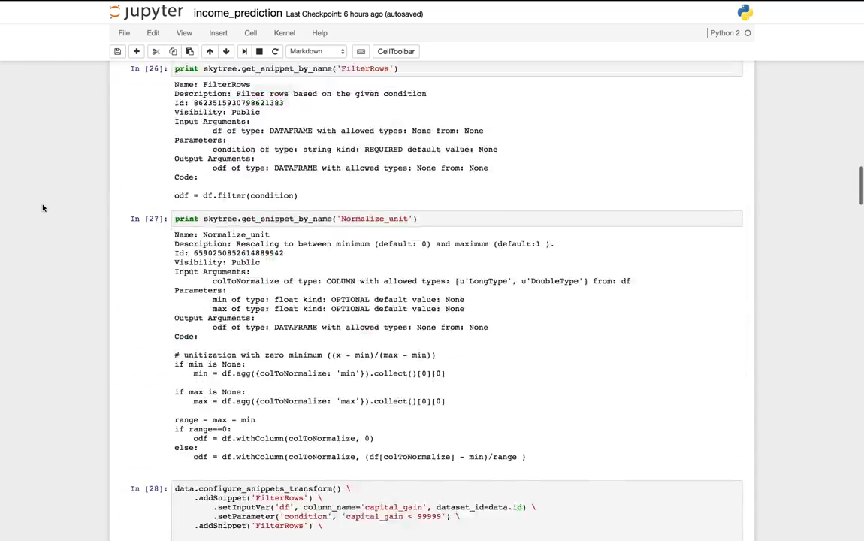
scroll(43, 208, "down", 20)
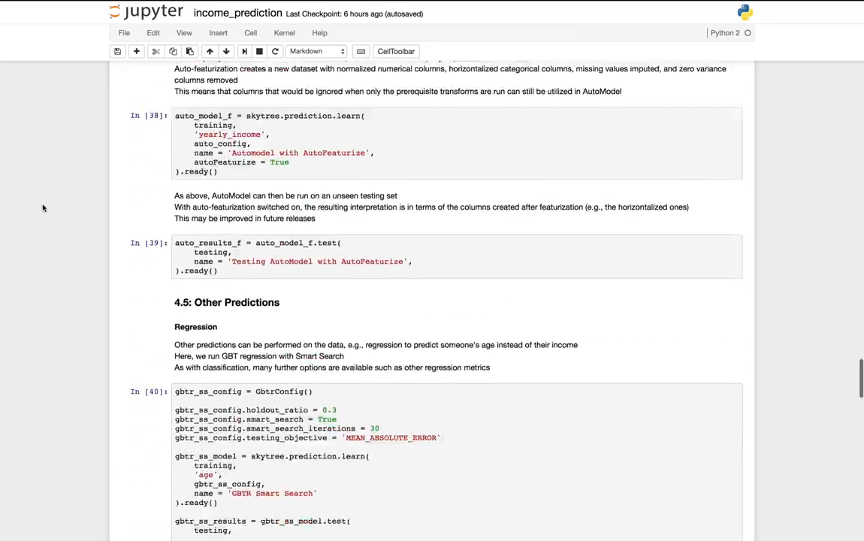
scroll(43, 208, "down", 5)
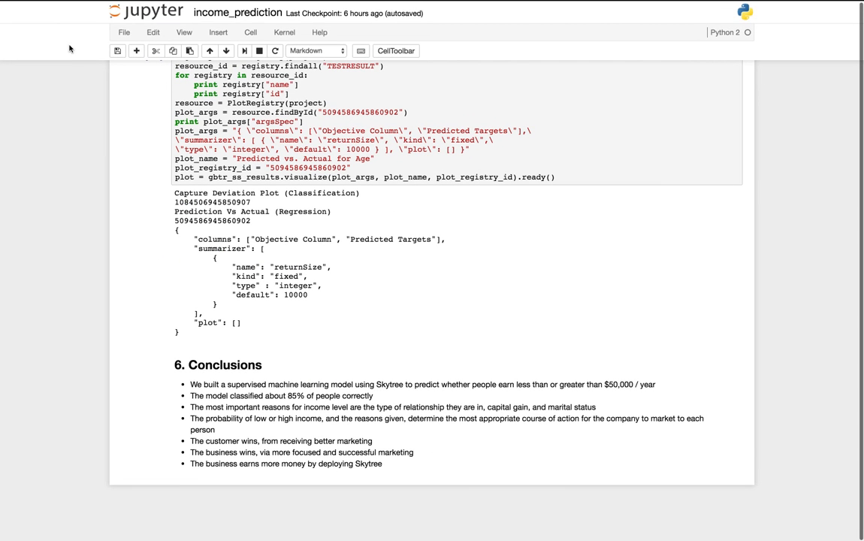
mouse_move(122, 3)
left_click(110, 24)
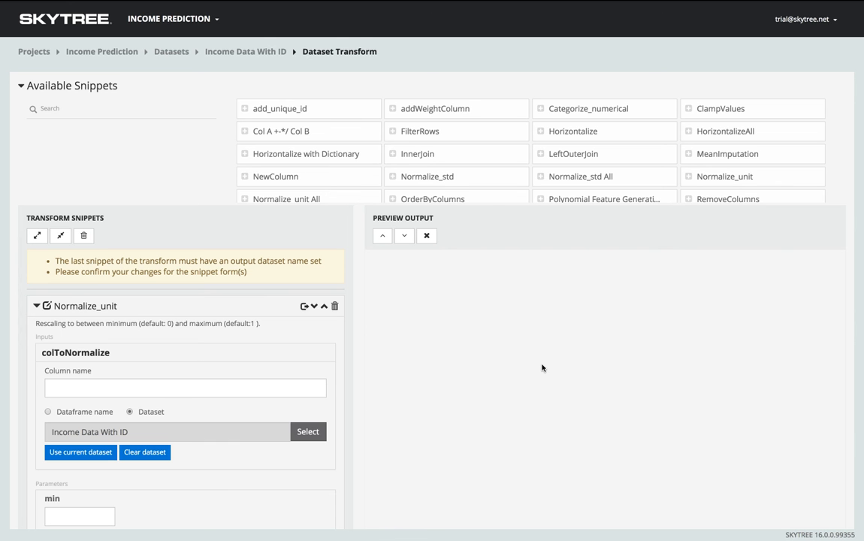
Switch to the text editor with sample_script.sh and look through its command-line model tuning, testing and scoring examples, ending back at its beginning.
key("super+Tab")
key("super+Tab")
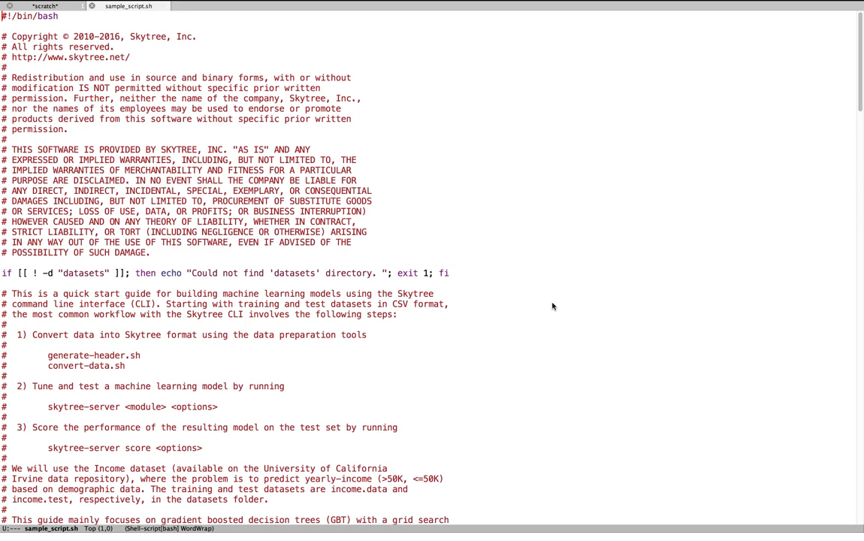
scroll(552, 306, "down", 20)
scroll(552, 306, "up", 15)
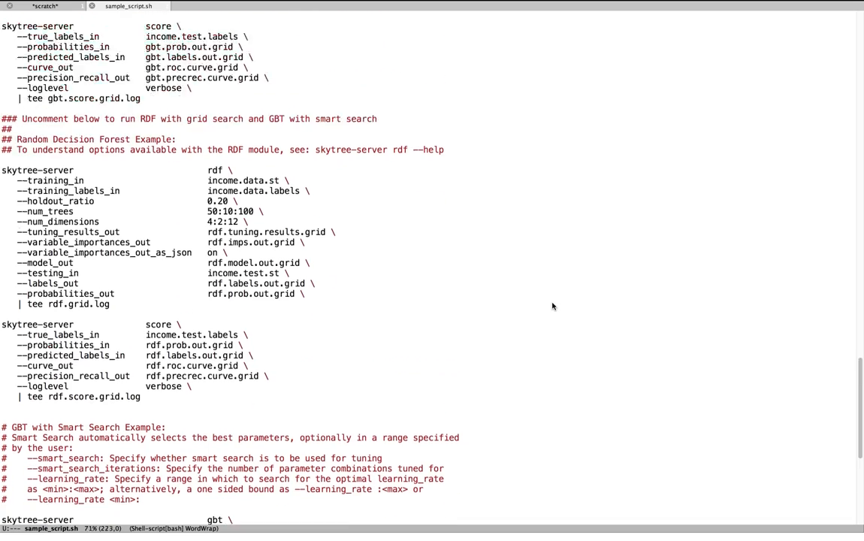
scroll(553, 306, "up", 15)
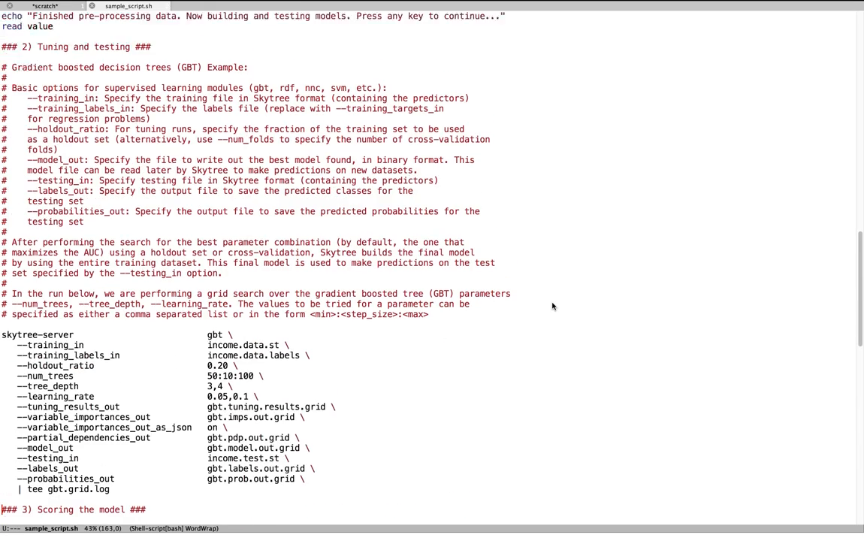
scroll(552, 306, "up", 20)
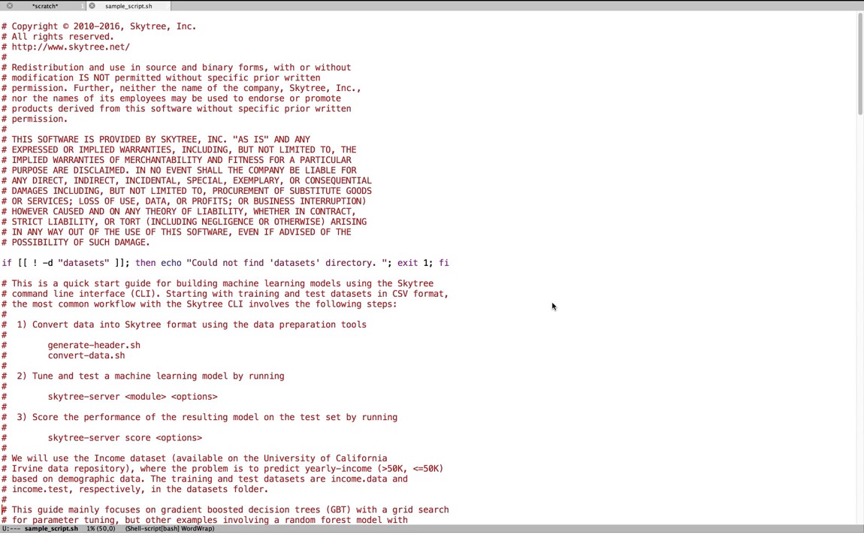
Switch to the slide presentation and advance from the Amazon AWS & Skytree EML slide to the Skytree Differentiators slide.
key("super+Tab")
key("super+Tab")
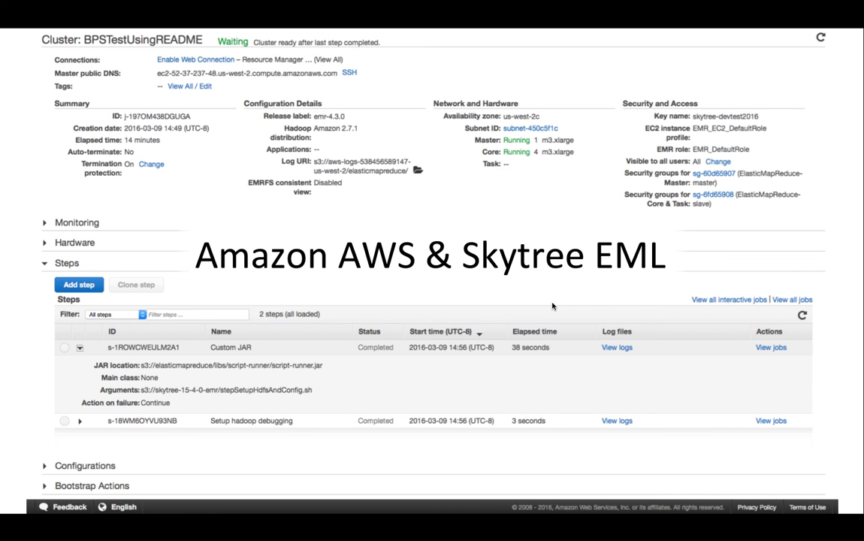
key("Right")
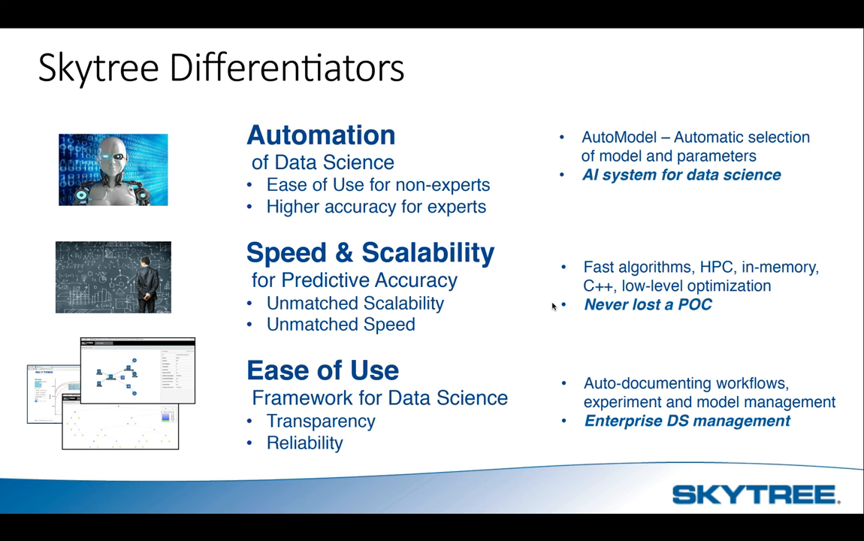